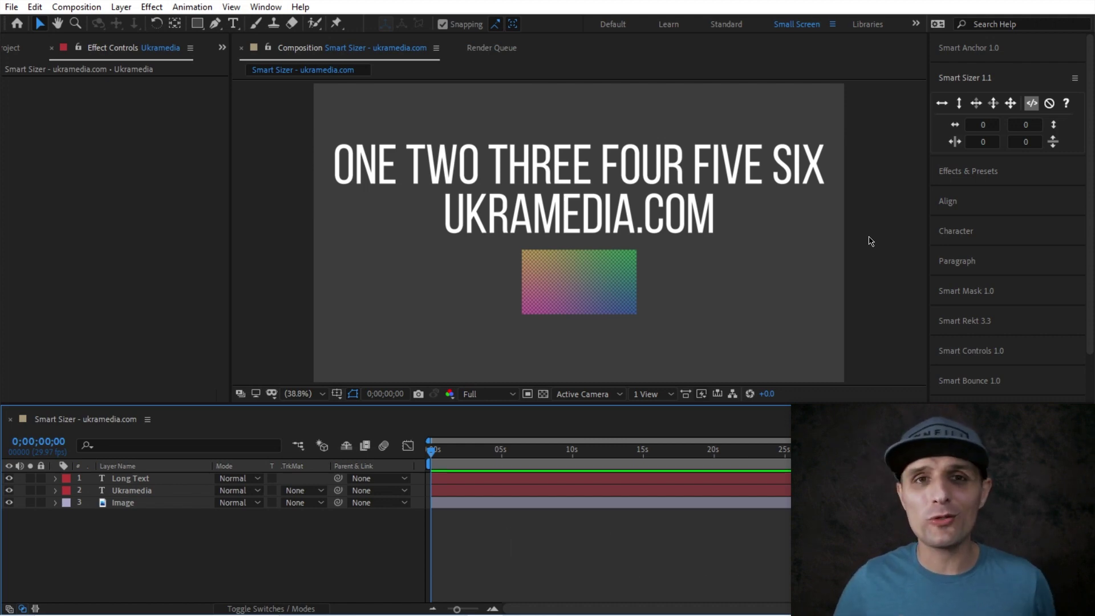
- Select the gradient image, UKRAMEDIA.COM and Long Text layers in turn to inspect them
click(788, 239)
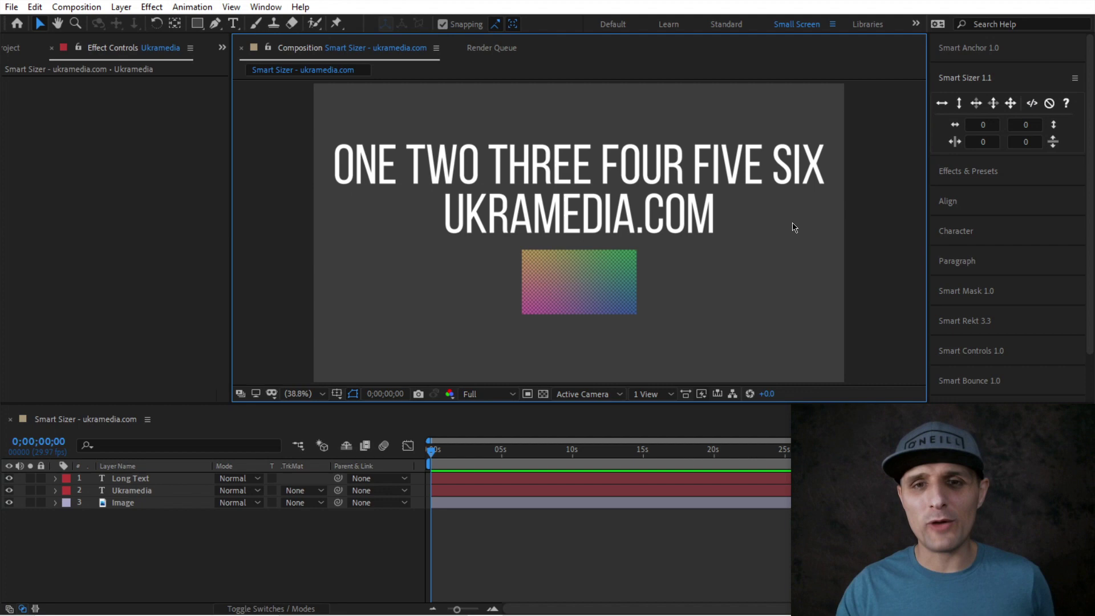
click(566, 269)
click(458, 221)
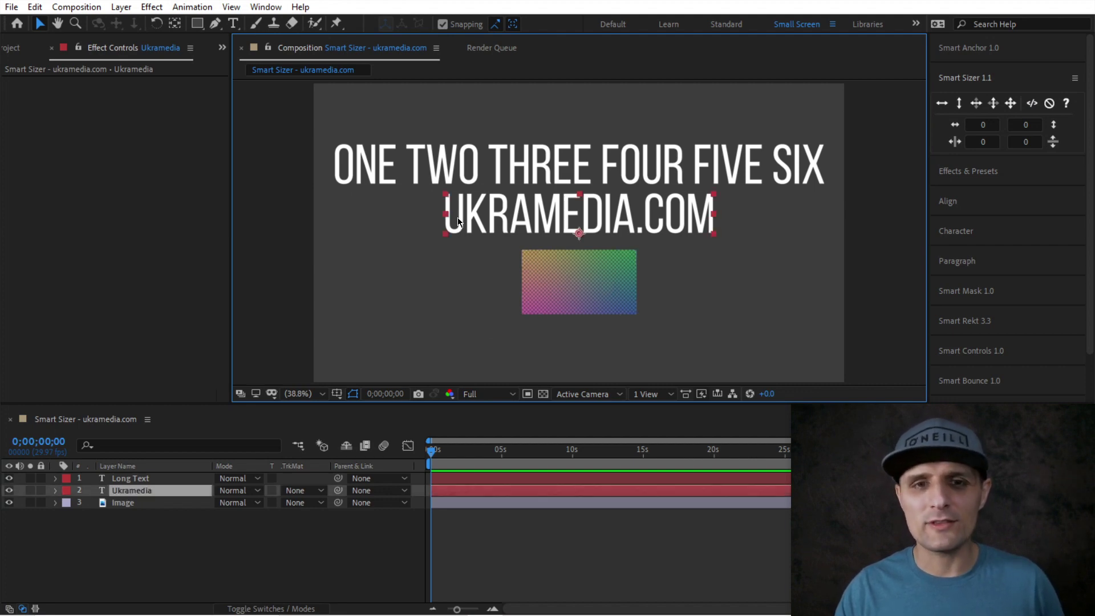
click(530, 174)
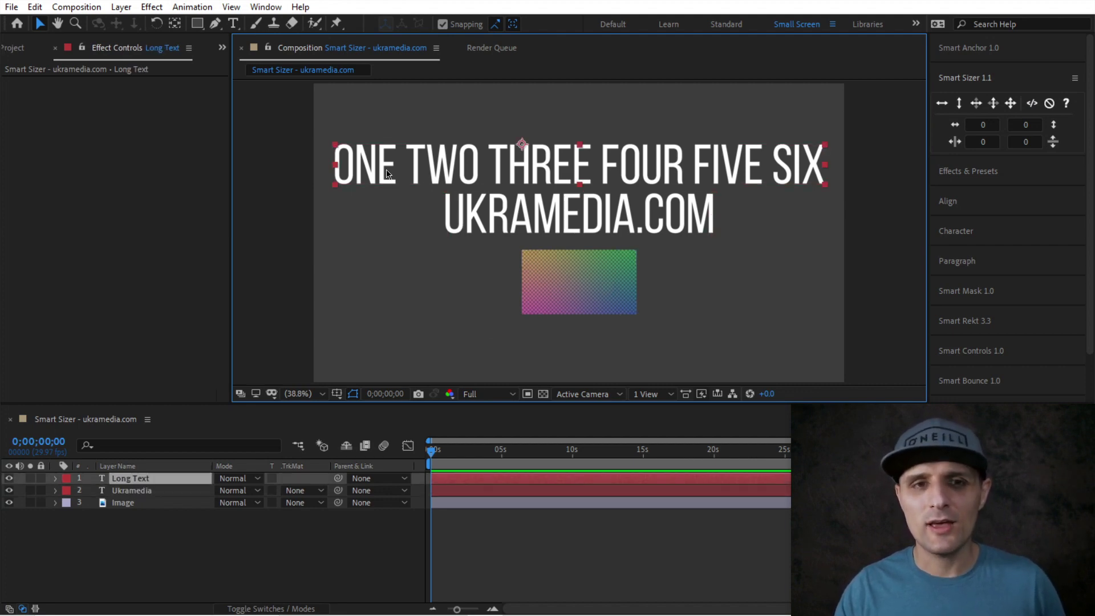
click(564, 268)
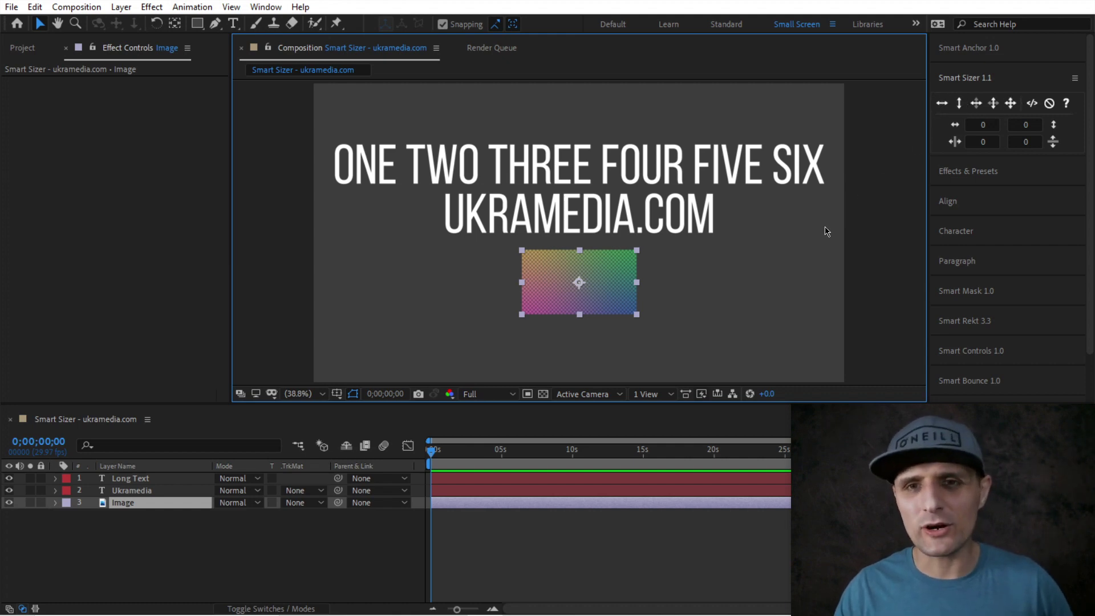
click(727, 168)
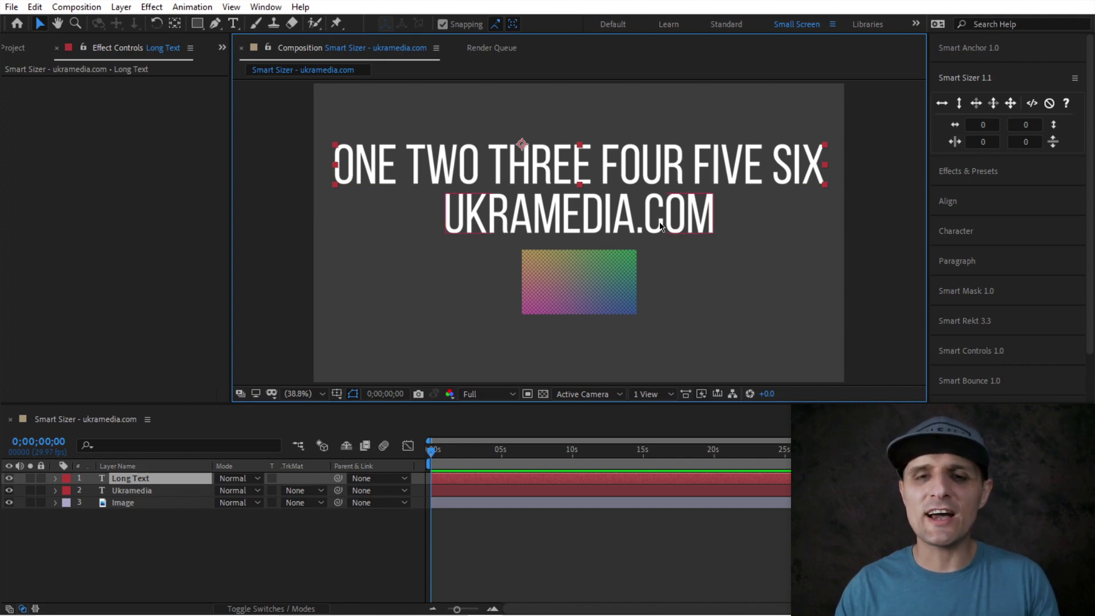
click(610, 228)
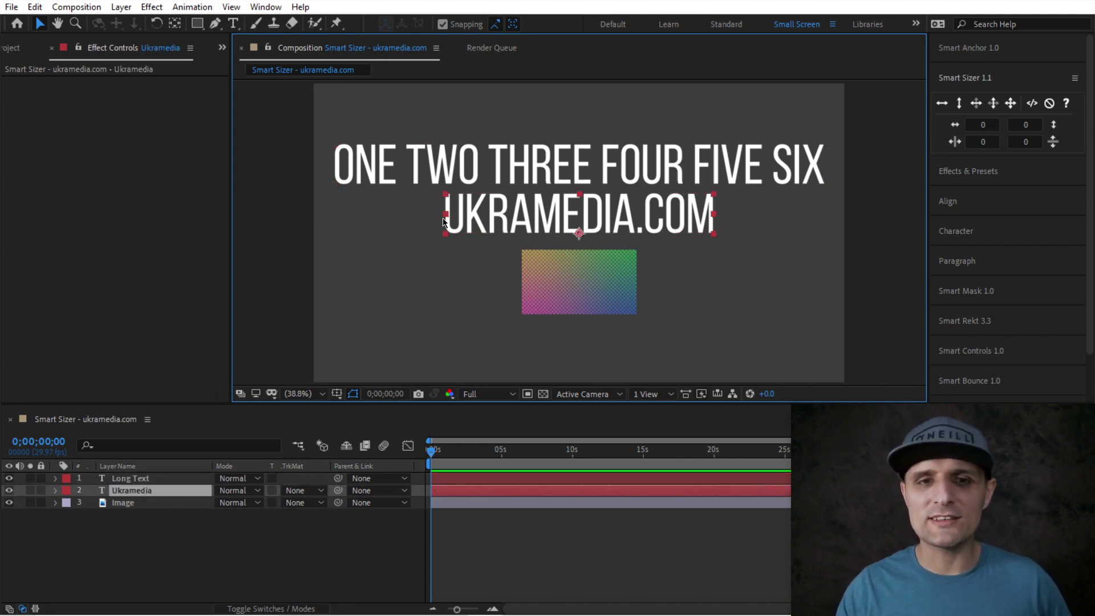
click(702, 173)
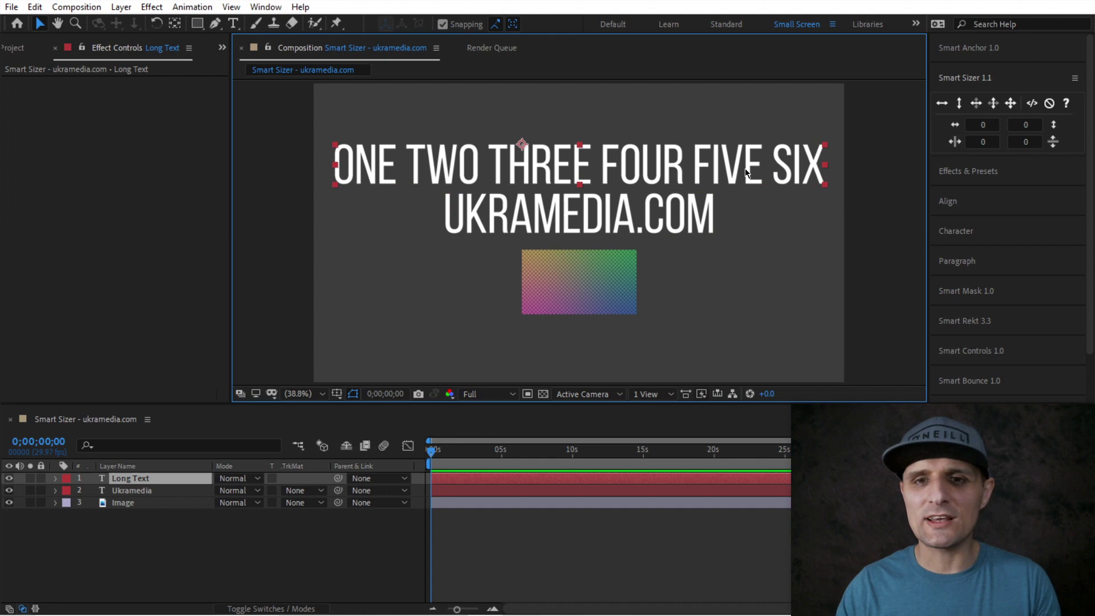
click(595, 278)
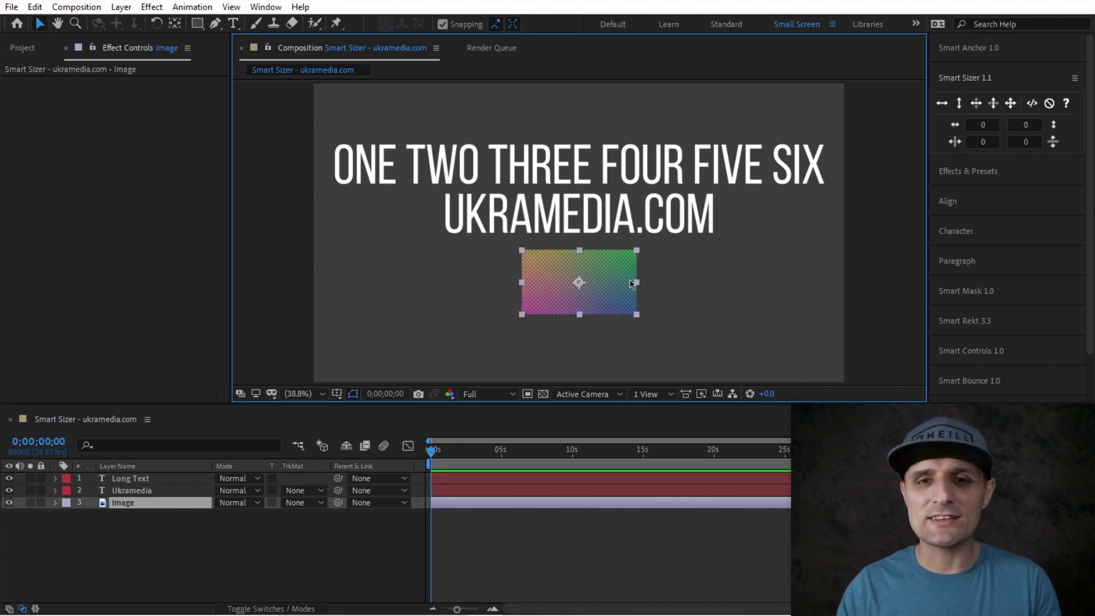
click(685, 237)
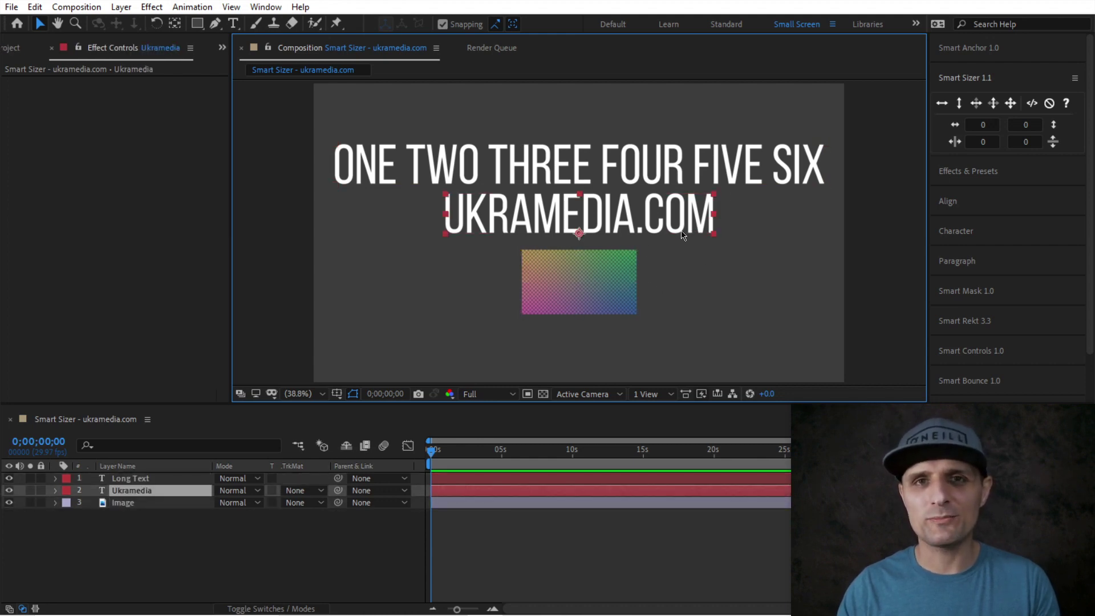
click(634, 293)
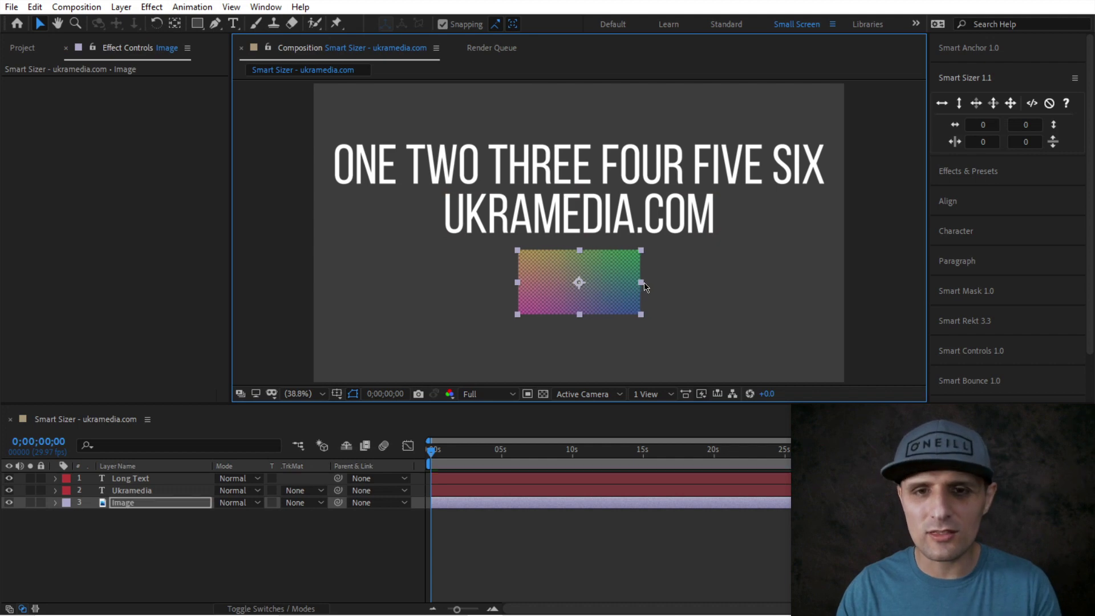
- Try enlarging the gradient image and narrowing the long text, then undo both changes
drag(645, 285, 679, 303)
click(822, 172)
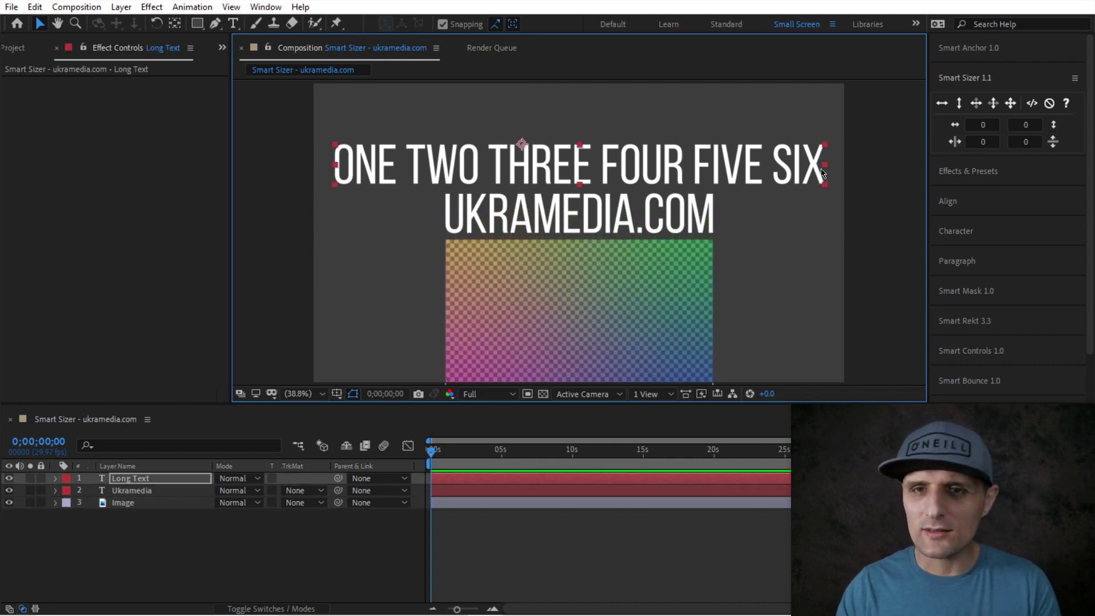
drag(822, 172, 697, 171)
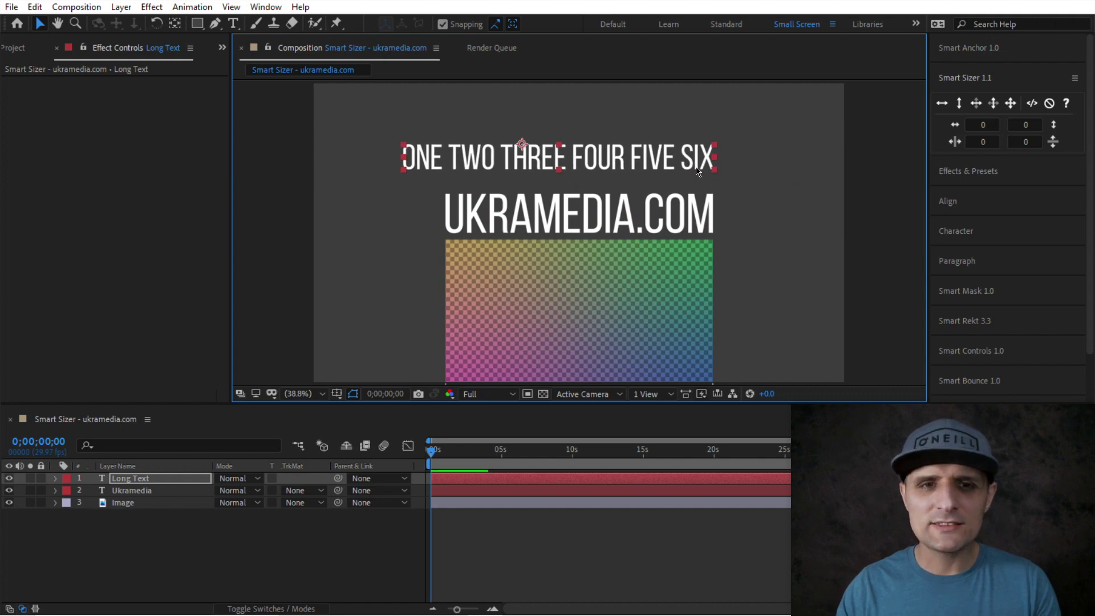
key(ctrl+z)
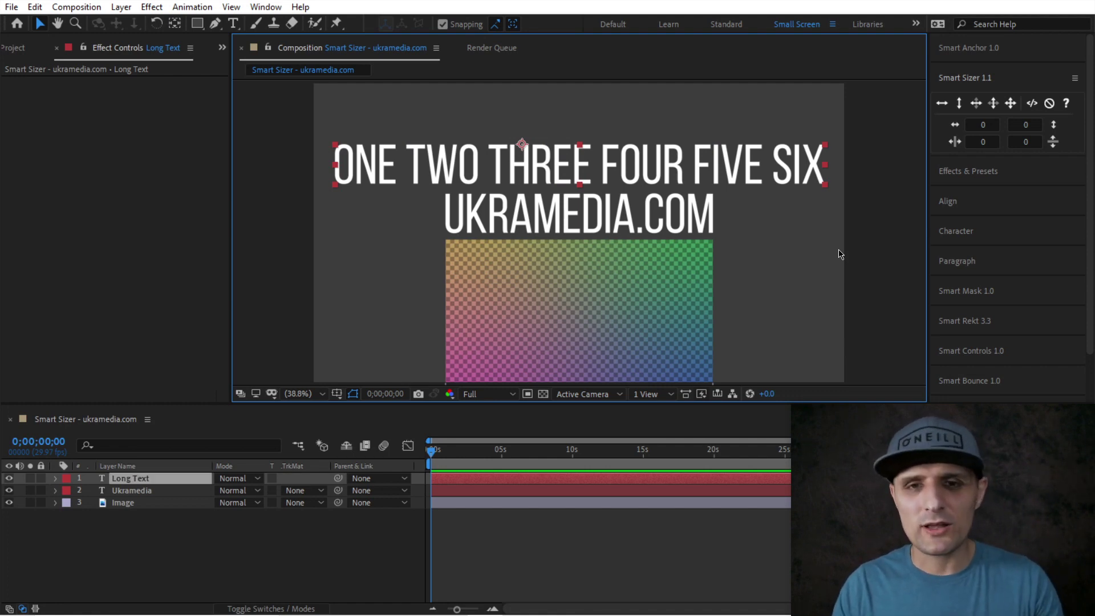
key(ctrl+z)
key(ctrl+z)
key(ctrl+z)
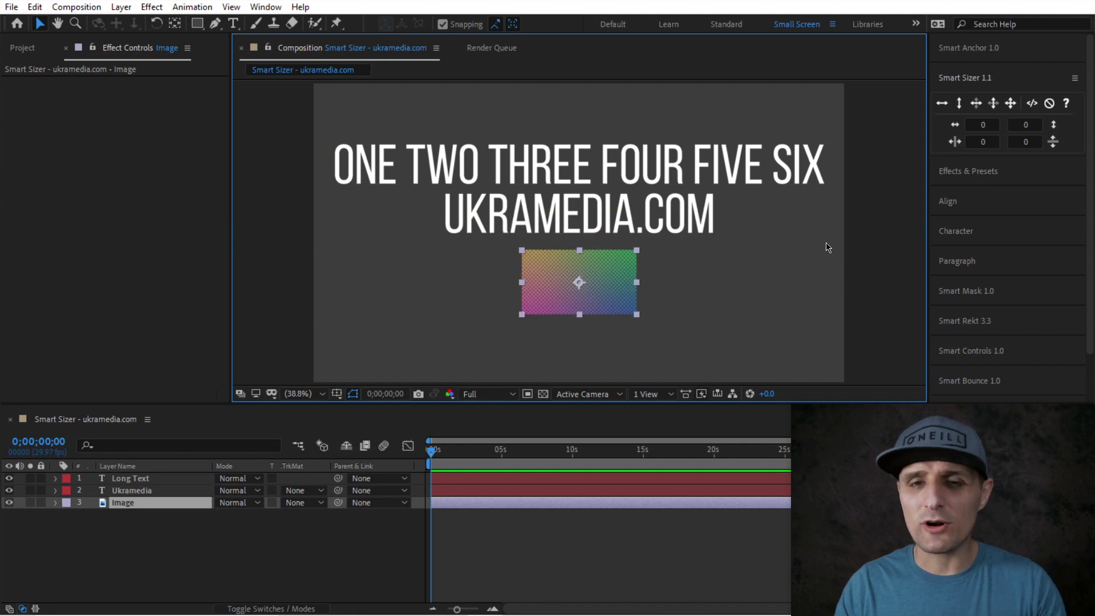
- Open the Smart Anchor controls and set the Long Text anchor to bottom centre
click(986, 52)
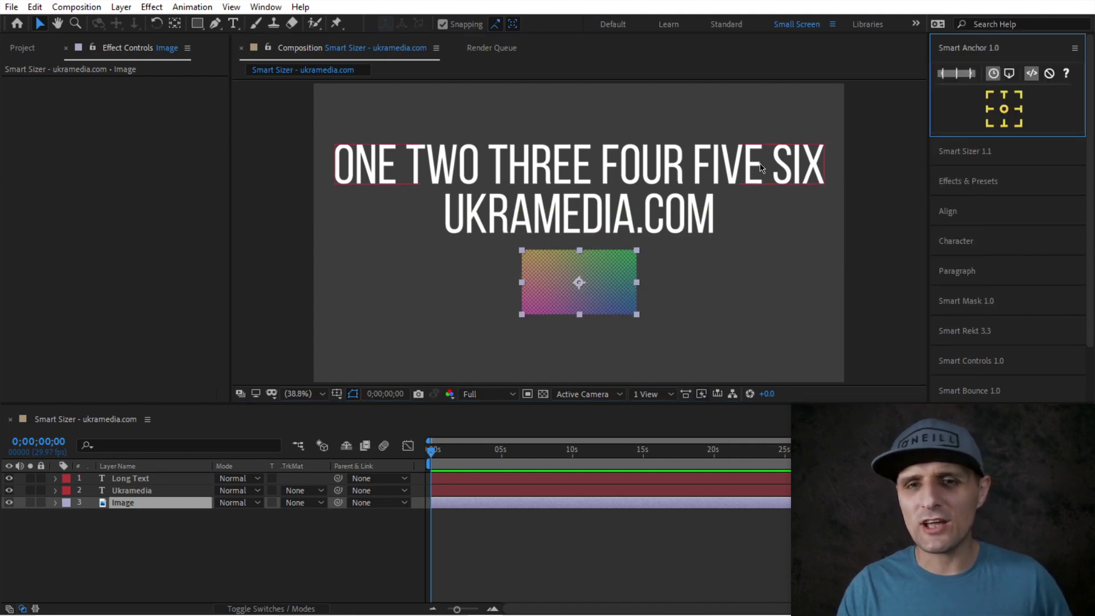
click(713, 182)
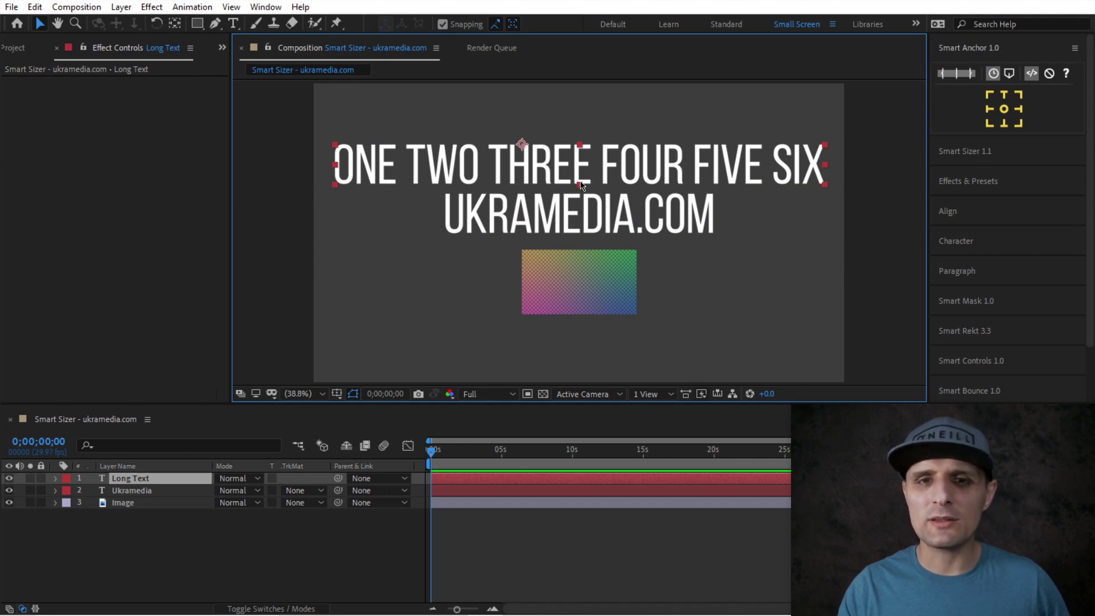
click(1004, 122)
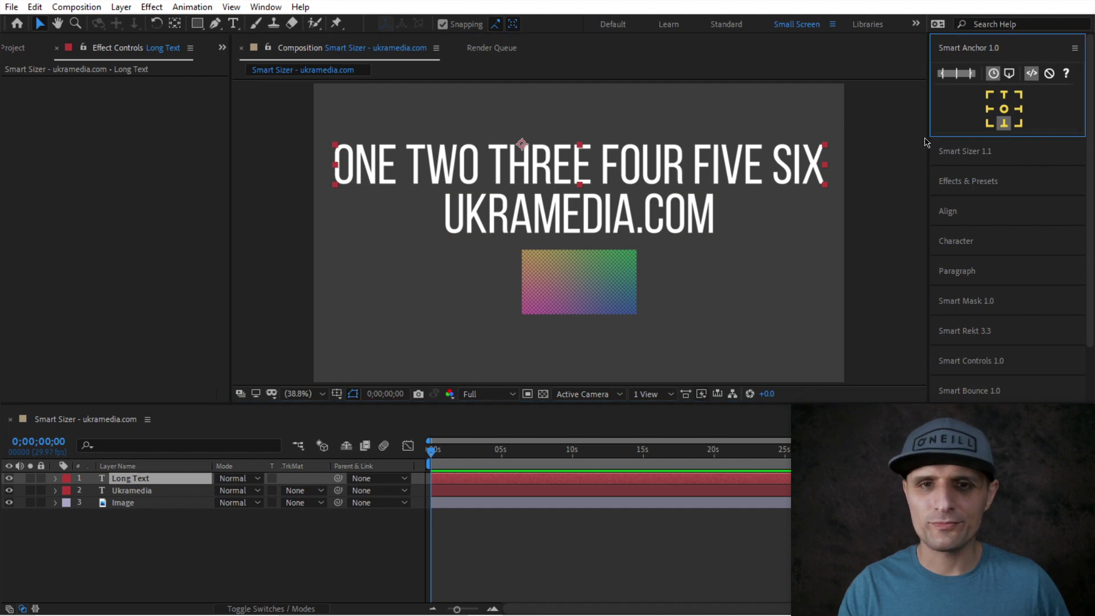
- Anchor Ukramedia at its centre and the gradient Image at its top centre
click(602, 232)
click(1005, 111)
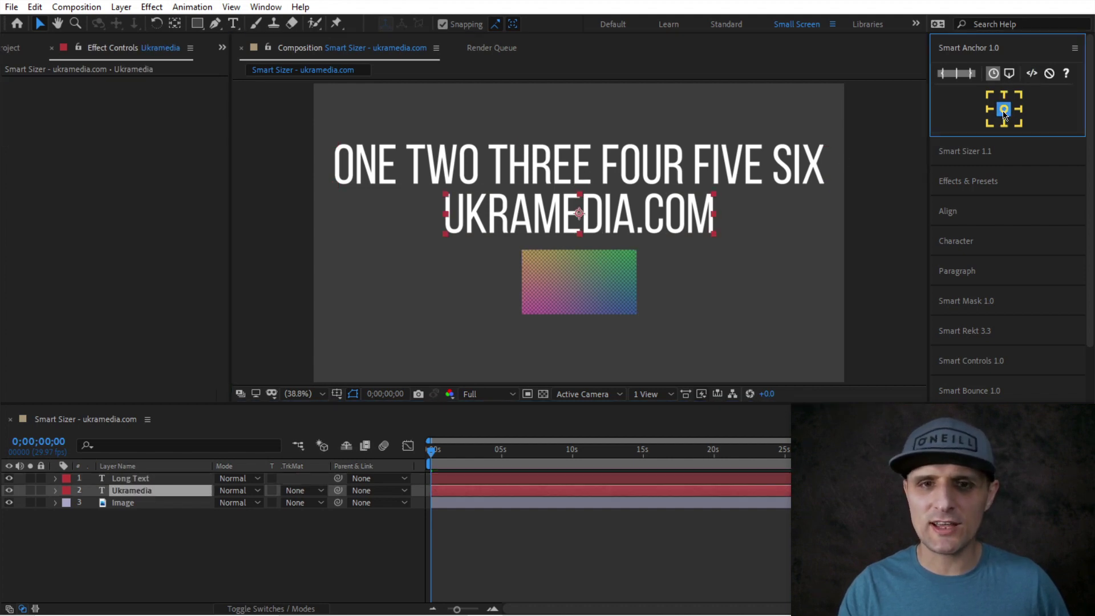
click(597, 280)
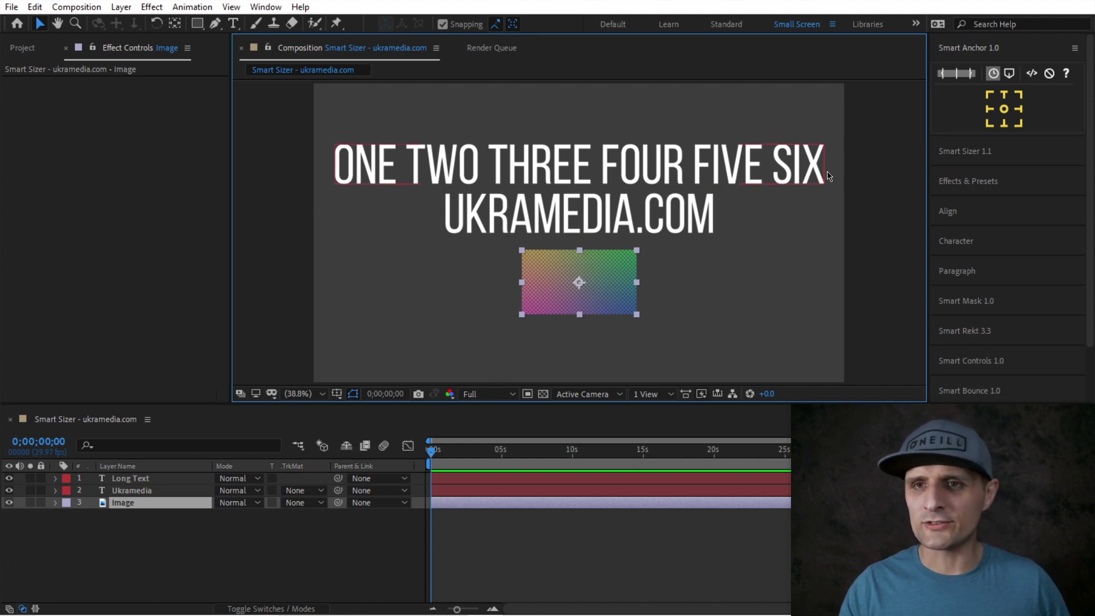
click(1005, 96)
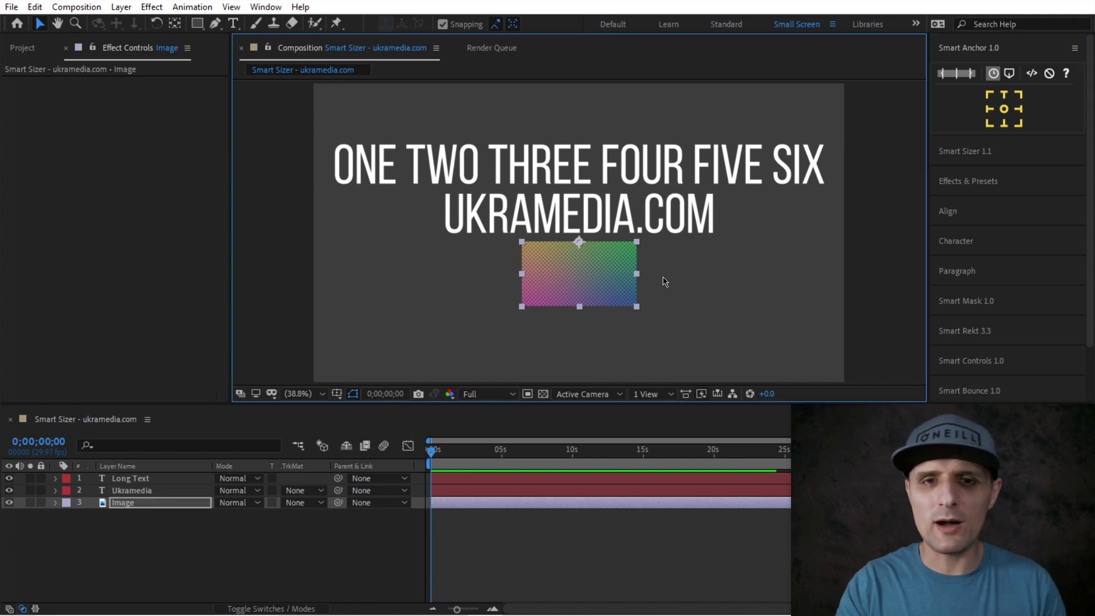
- Select Long Text, then add the Image and Ukramedia layers to the selection
click(663, 178)
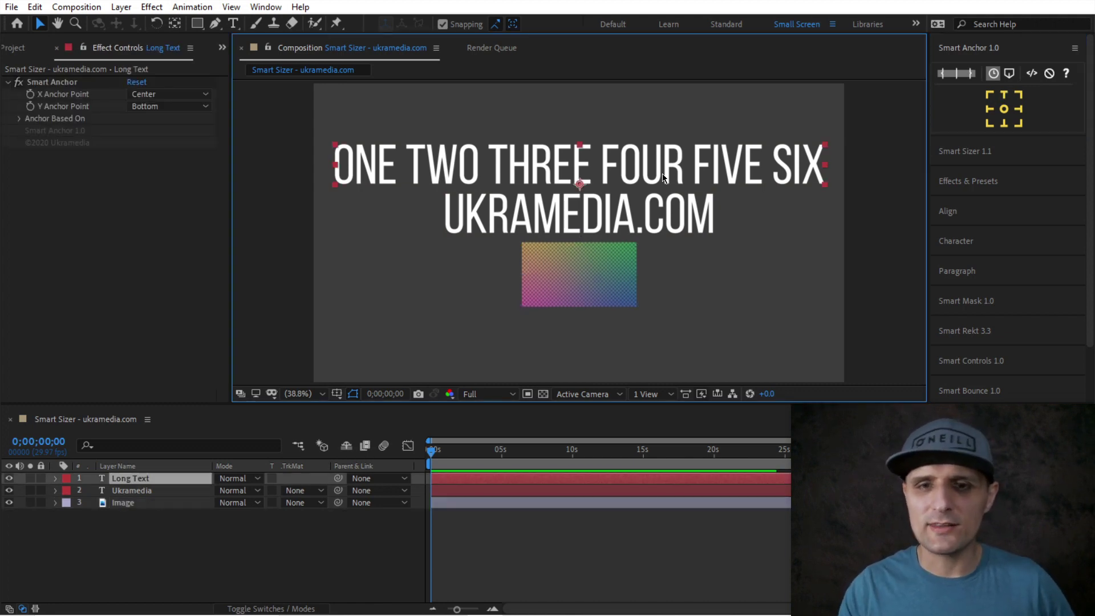
key(Return)
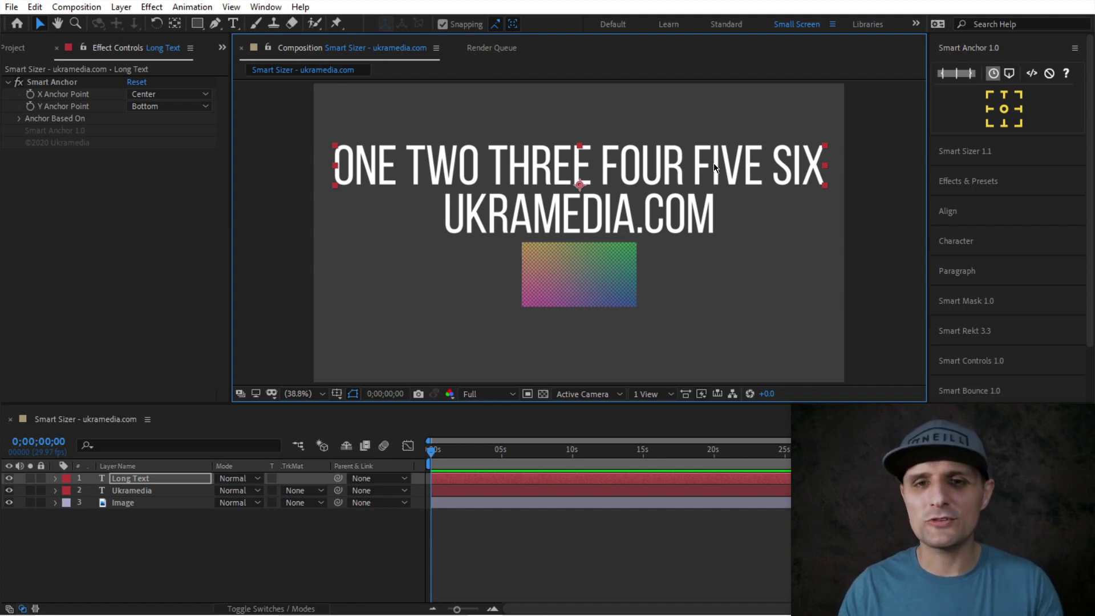
shift+click(611, 280)
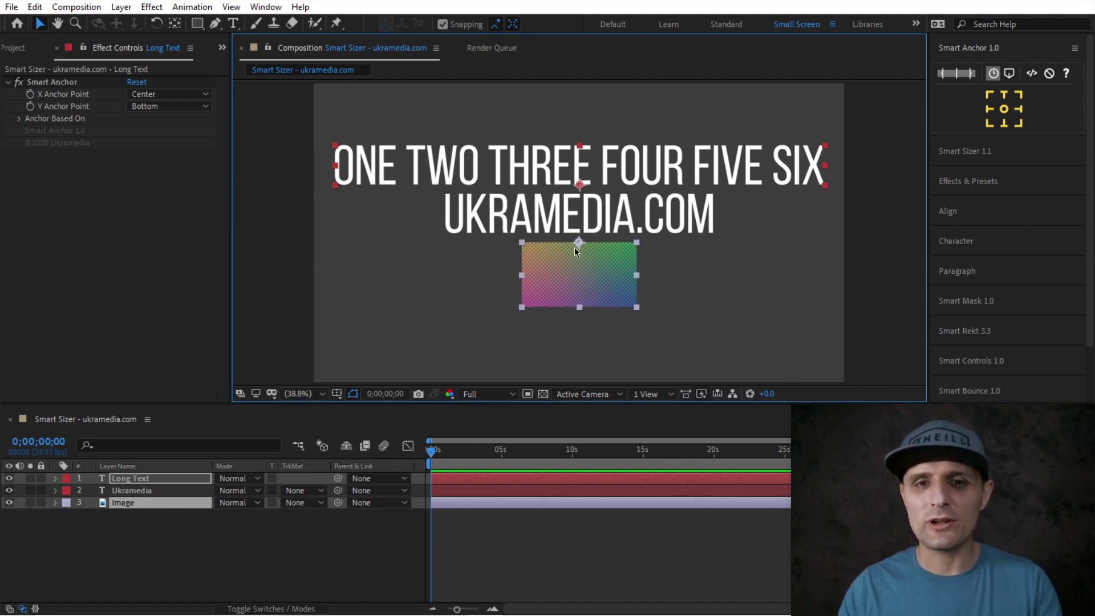
shift+click(608, 212)
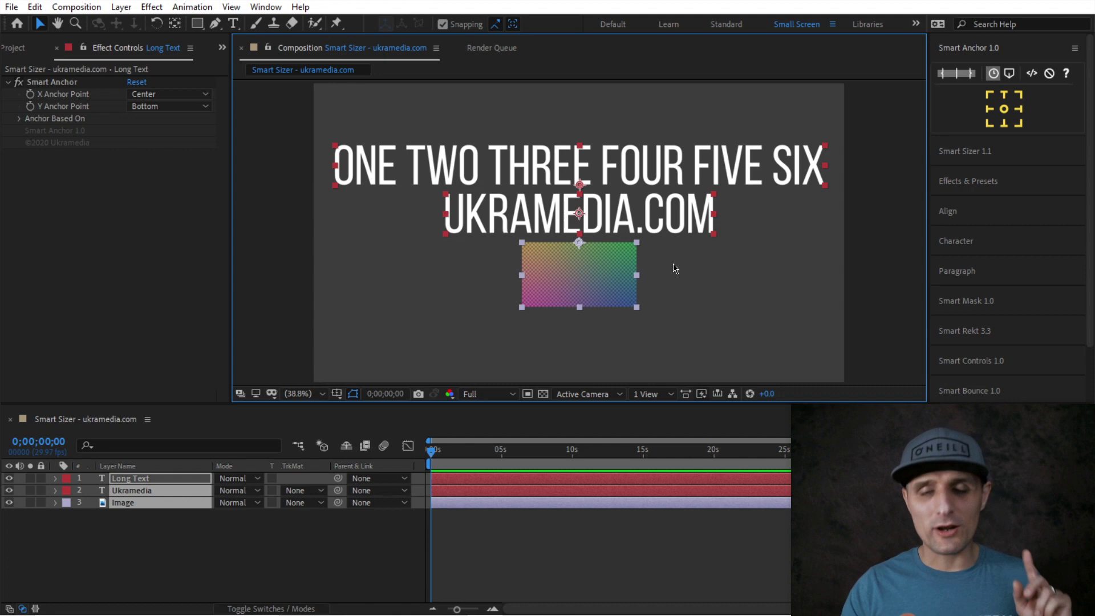
click(986, 151)
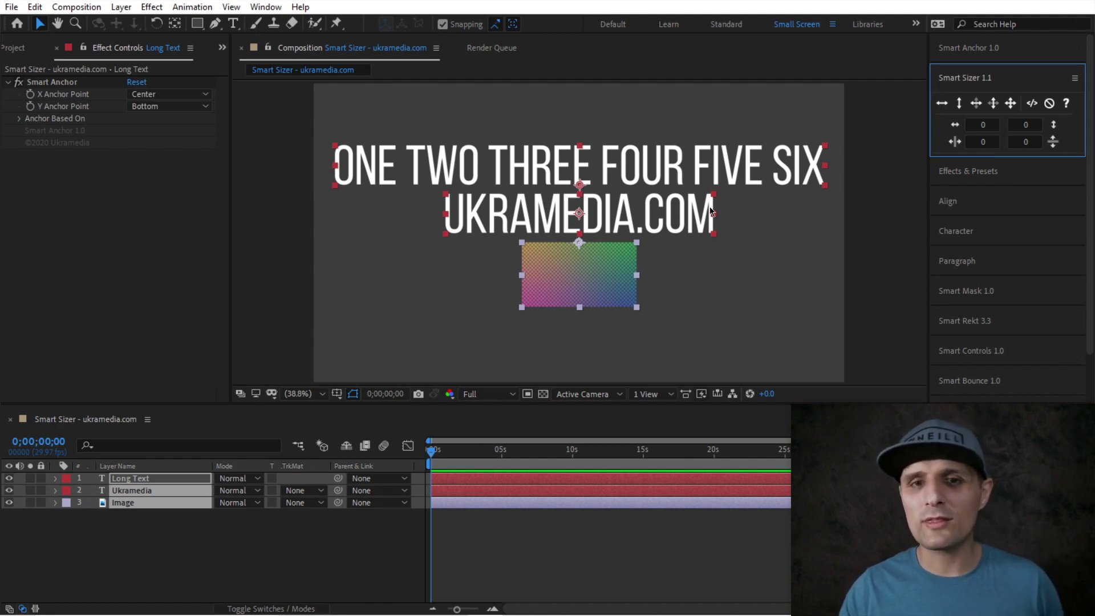
click(942, 103)
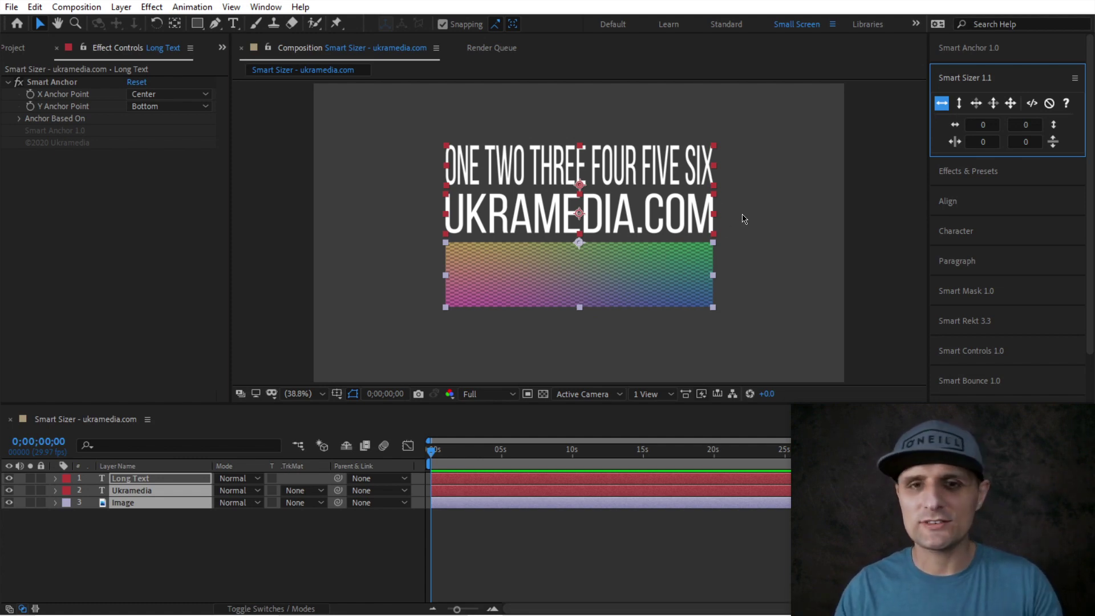
key(ctrl+z)
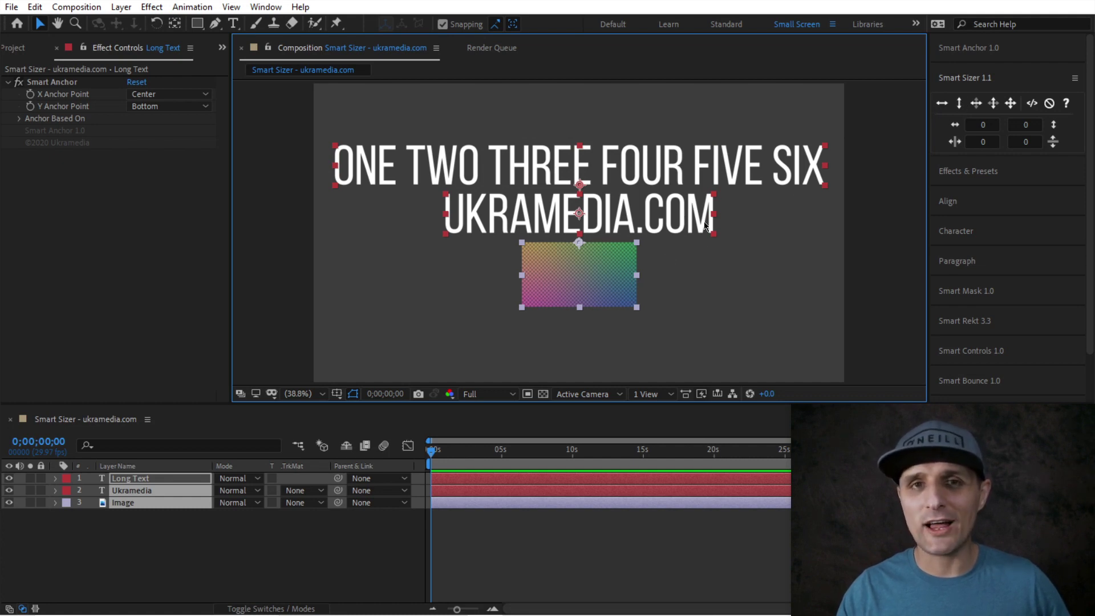
click(960, 104)
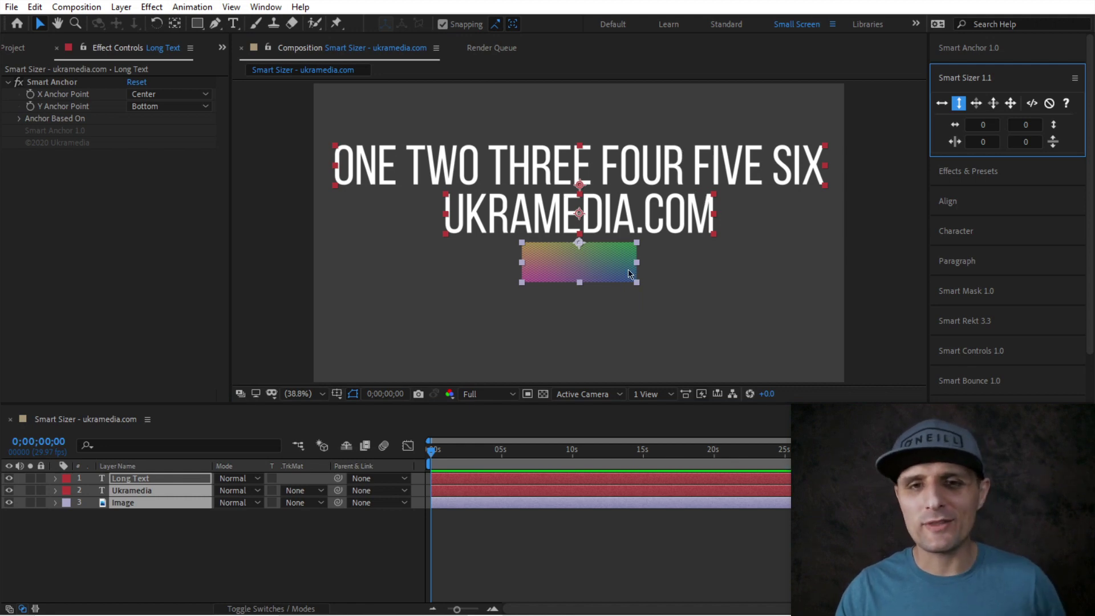
key(ctrl+z)
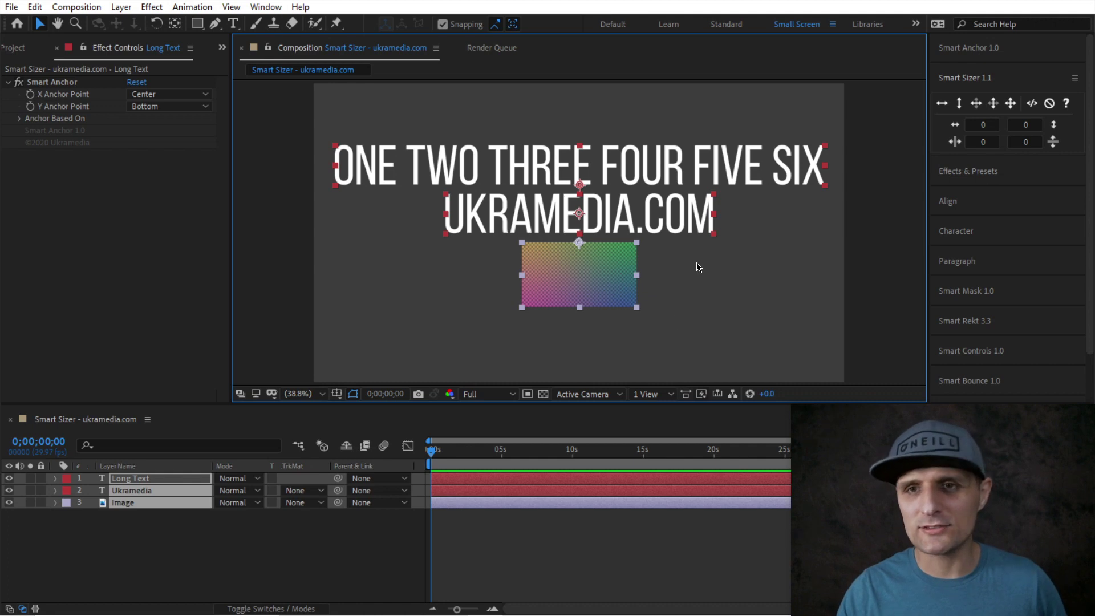
- Apply Fit to Width & Preserve Aspect Ratio, then Fit to Height to match the text's height
click(978, 109)
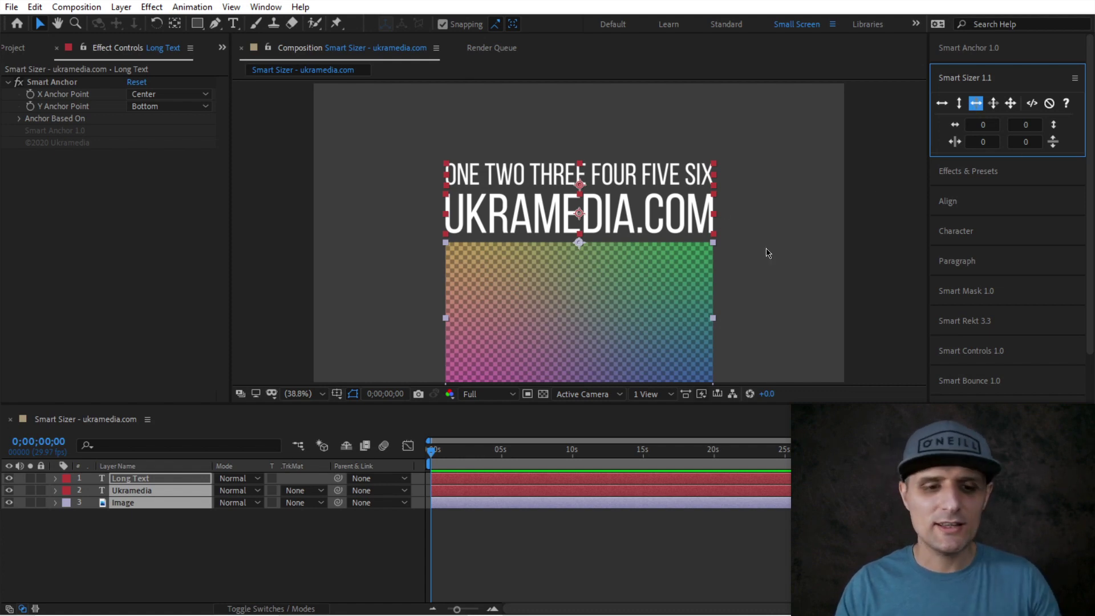
click(993, 103)
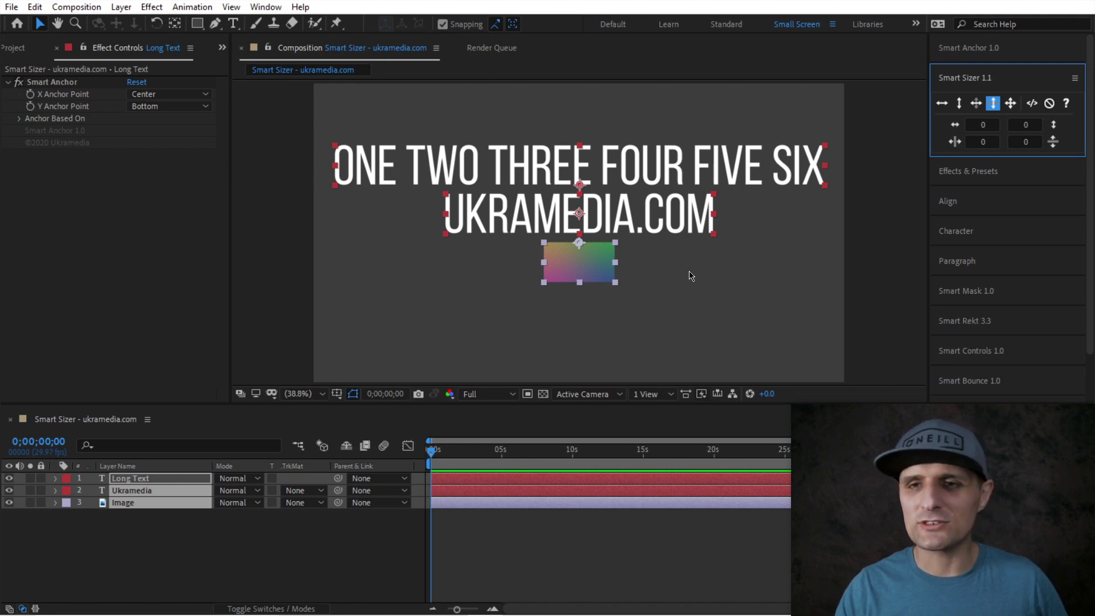
- Apply Smart Sizer's Fit to Width & Height to the UKRAMEDIA.COM size, then undo it
click(1010, 106)
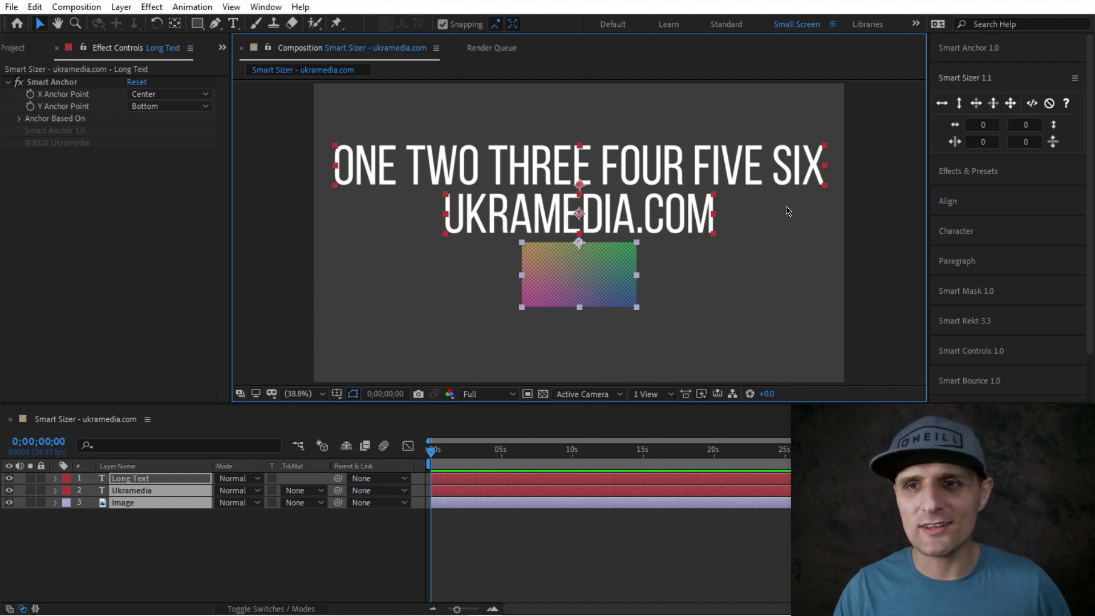
click(1012, 104)
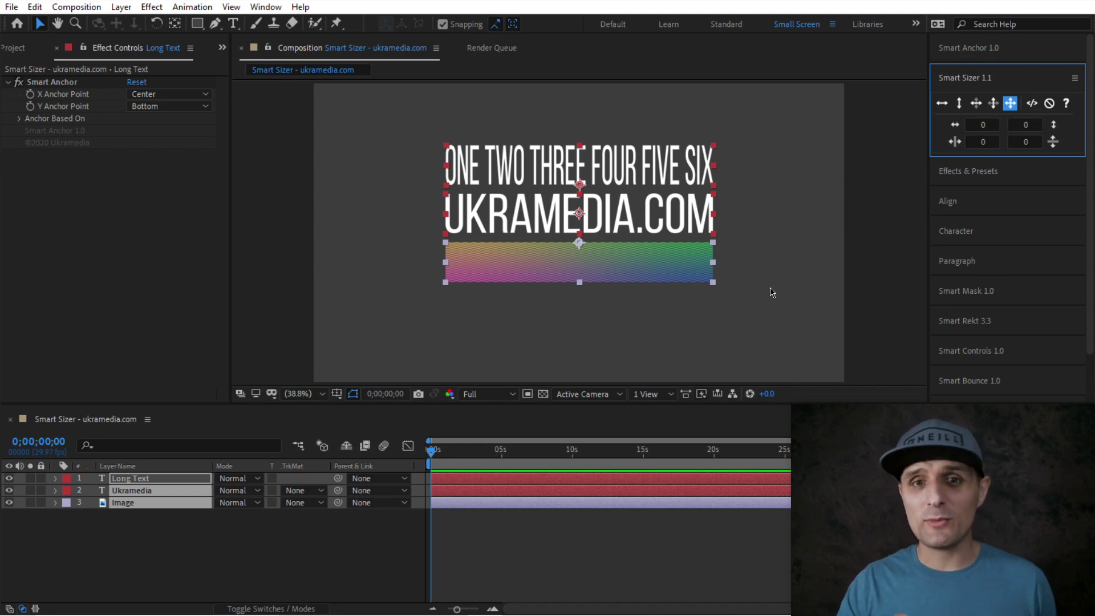
key(ctrl+z)
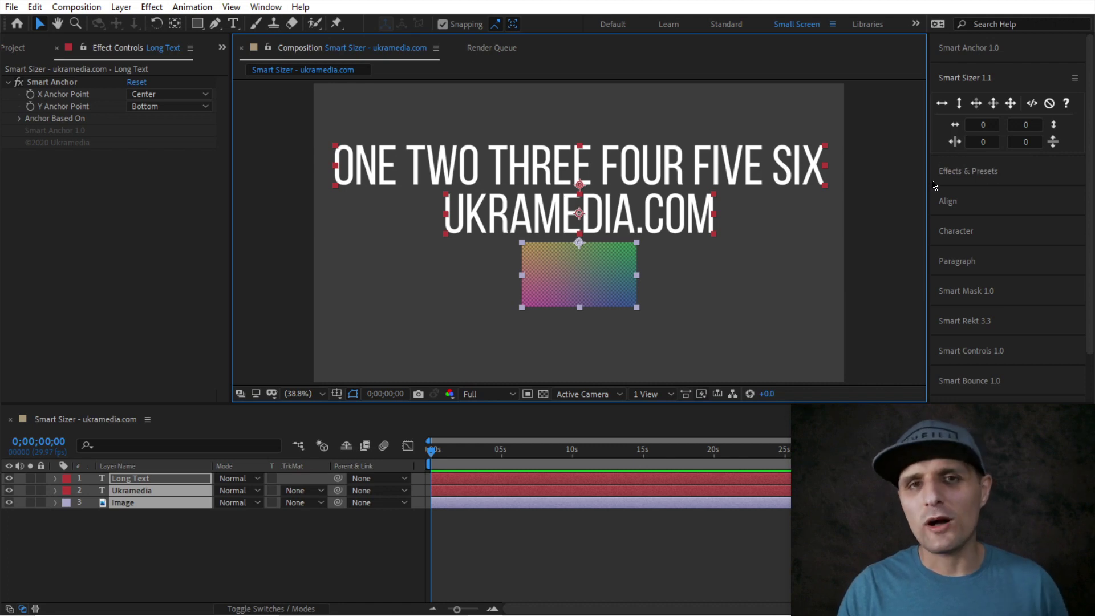
- Select the text and image layers together and set Smart Sizer's target width to 600
drag(694, 140, 543, 352)
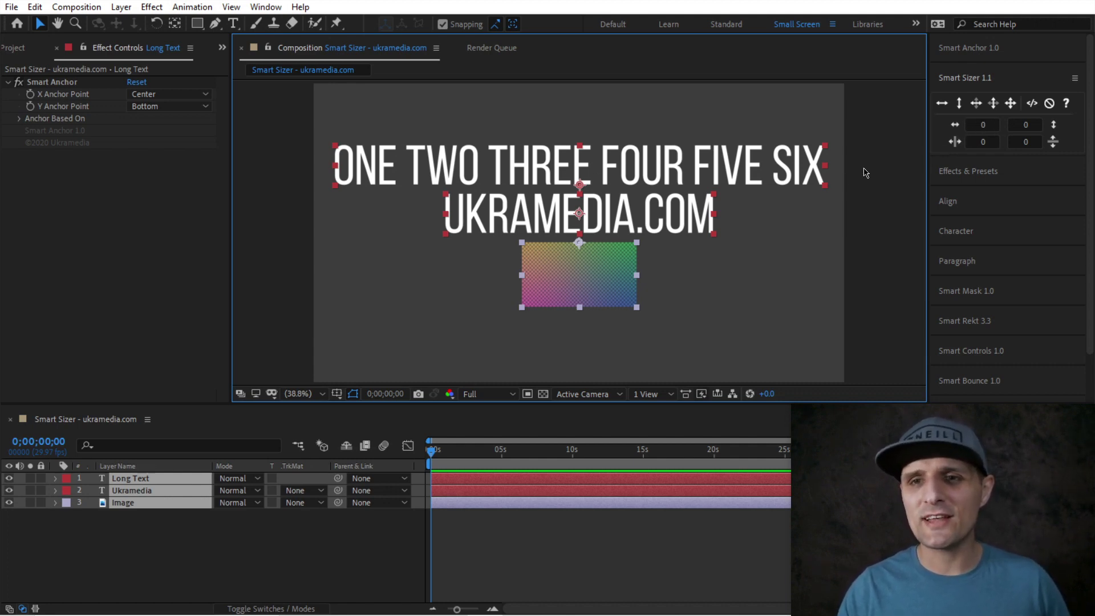
click(993, 125)
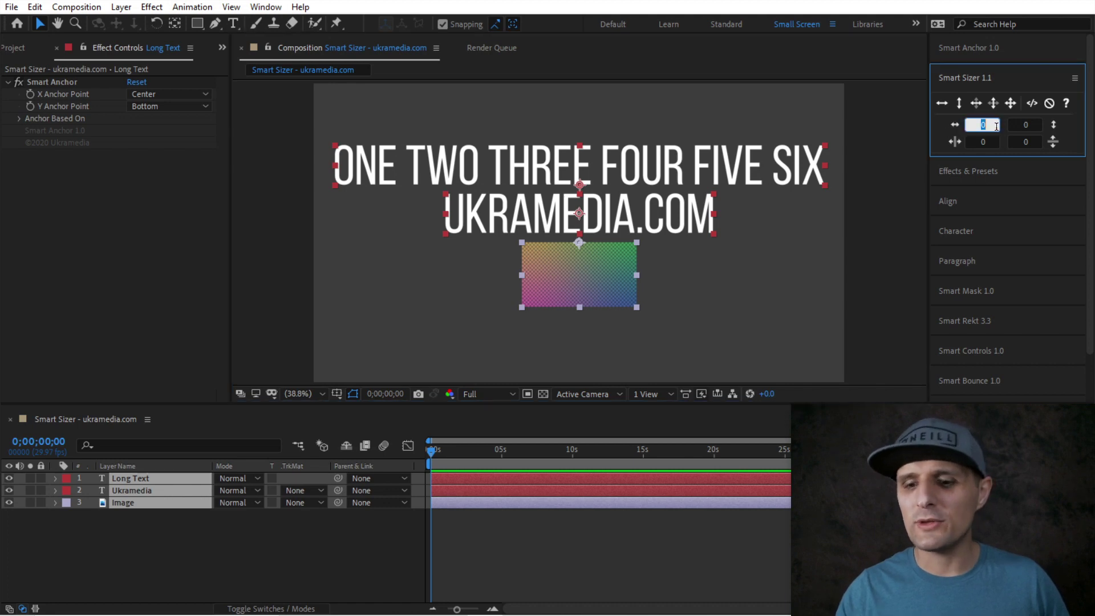
text(600)
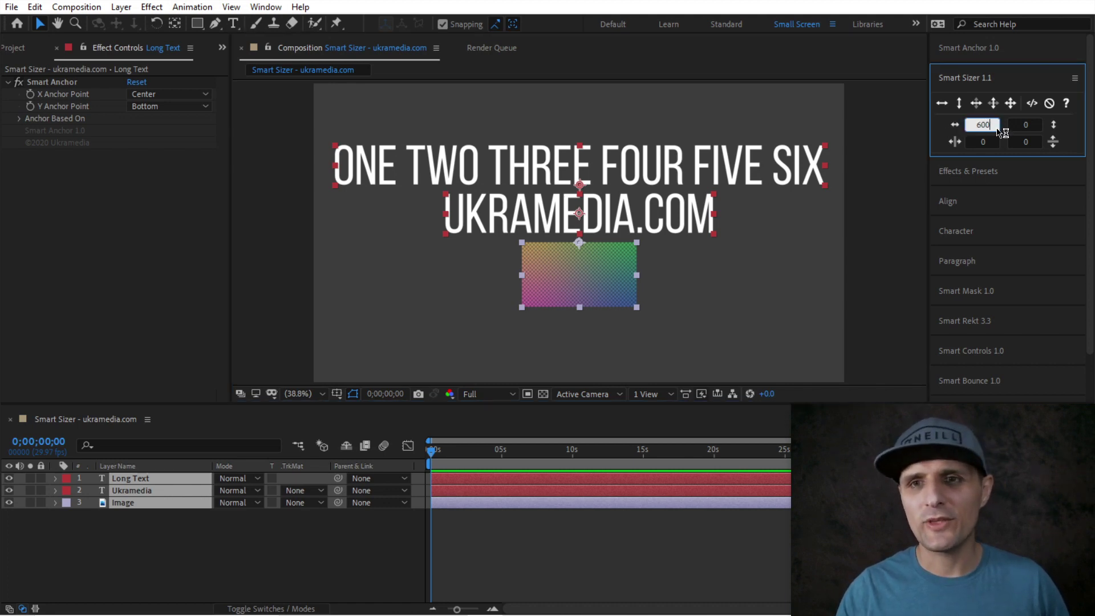
- Try Fit to Width Only and Fit to Width & Preserve Aspect Ratio at 600 px, undoing each
click(947, 108)
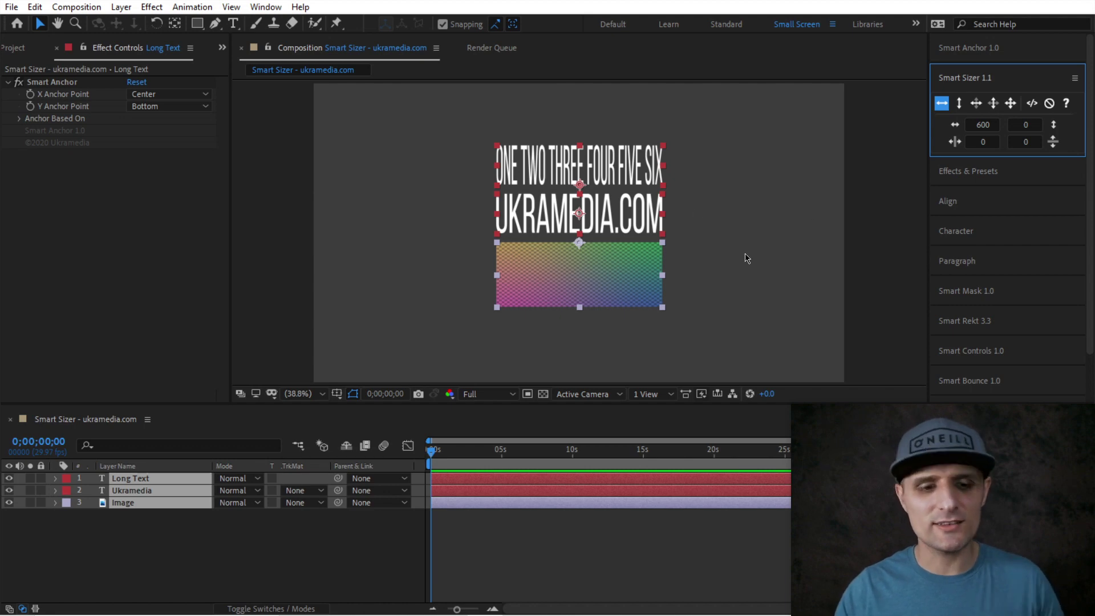
key(ctrl+z)
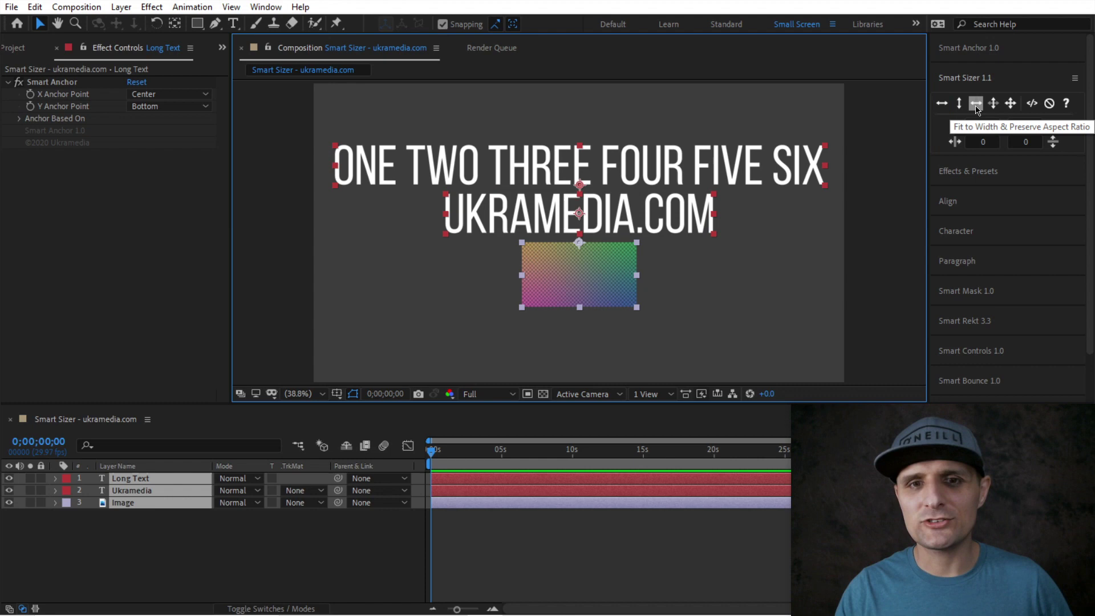
click(976, 104)
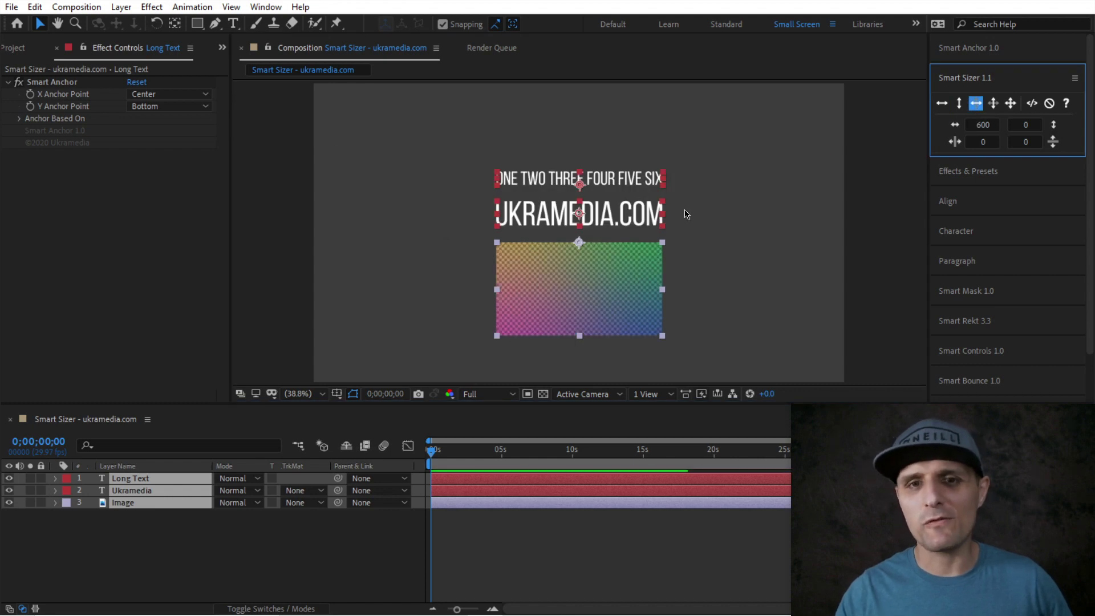
key(ctrl+z)
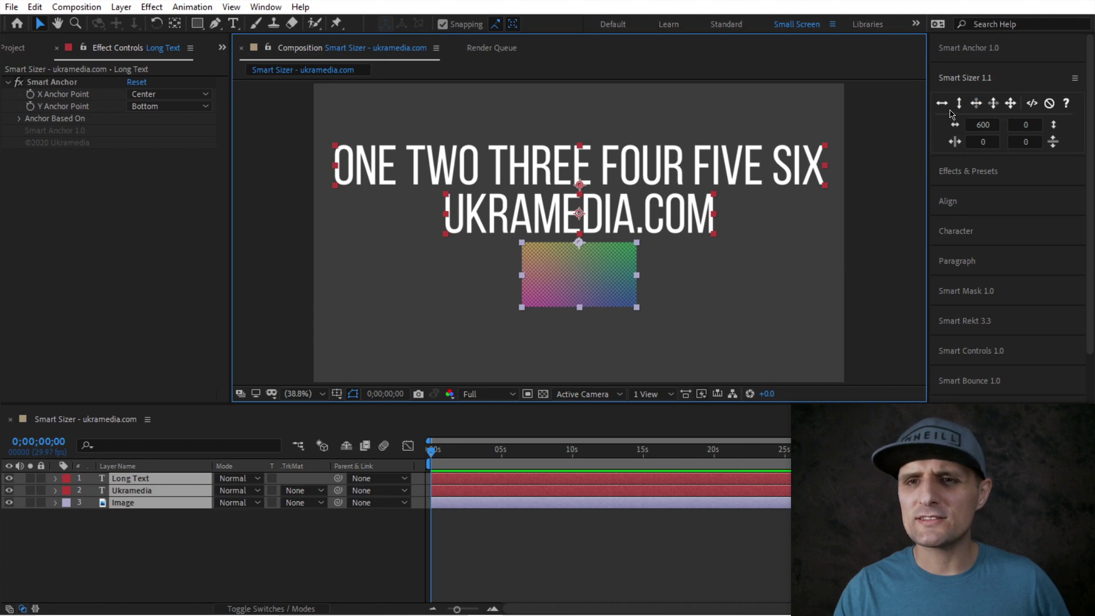
- Scale all layers to 600 px proportionally, then fit UKRAMEDIA.COM with width 0 and 20 px padding
click(976, 103)
click(733, 236)
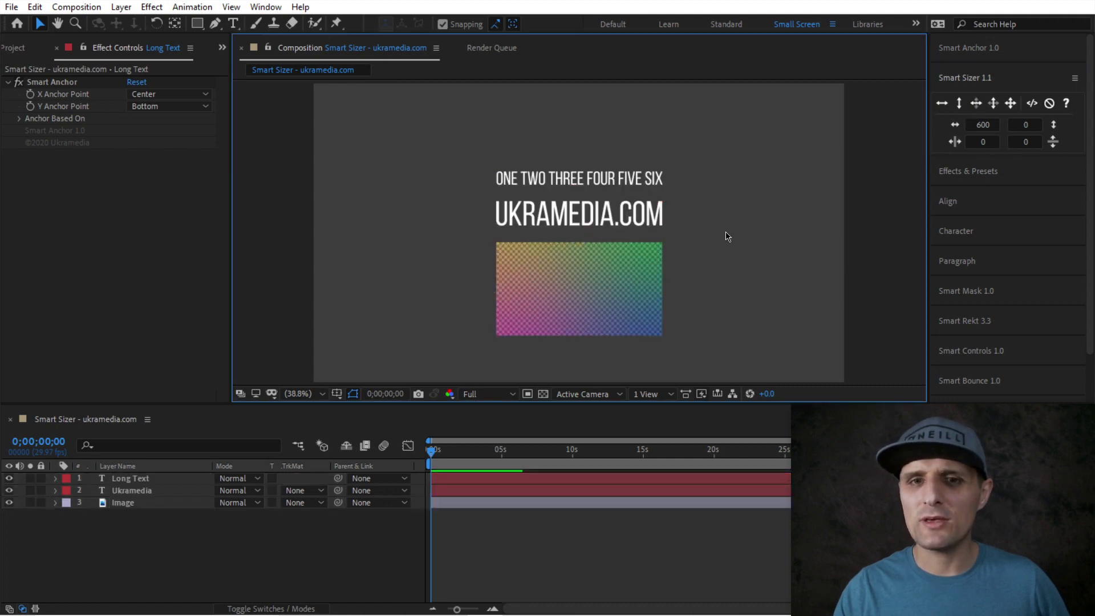
click(637, 219)
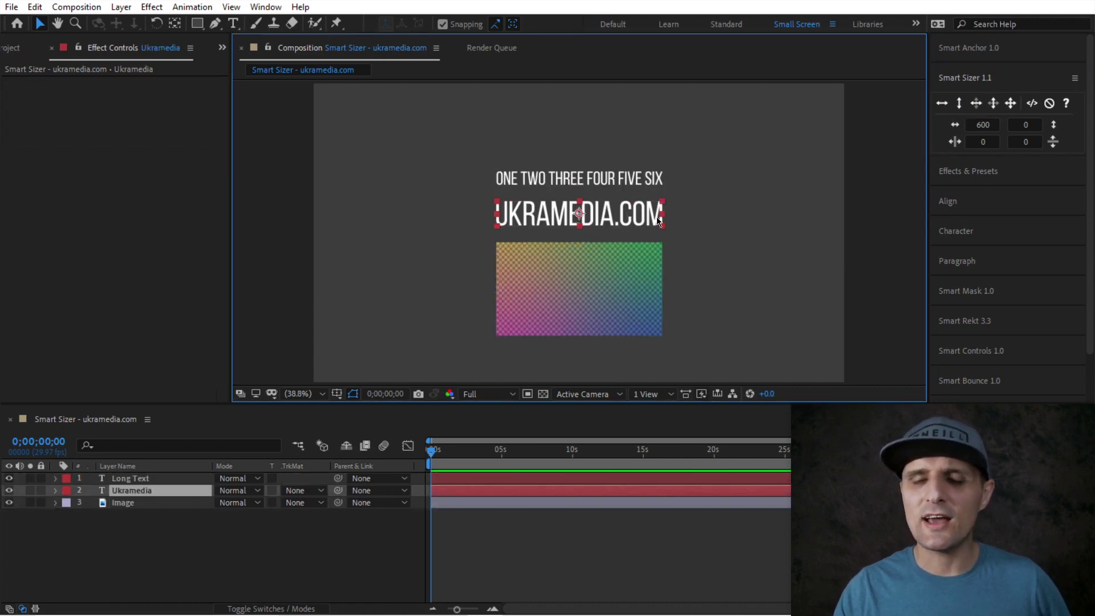
click(980, 125)
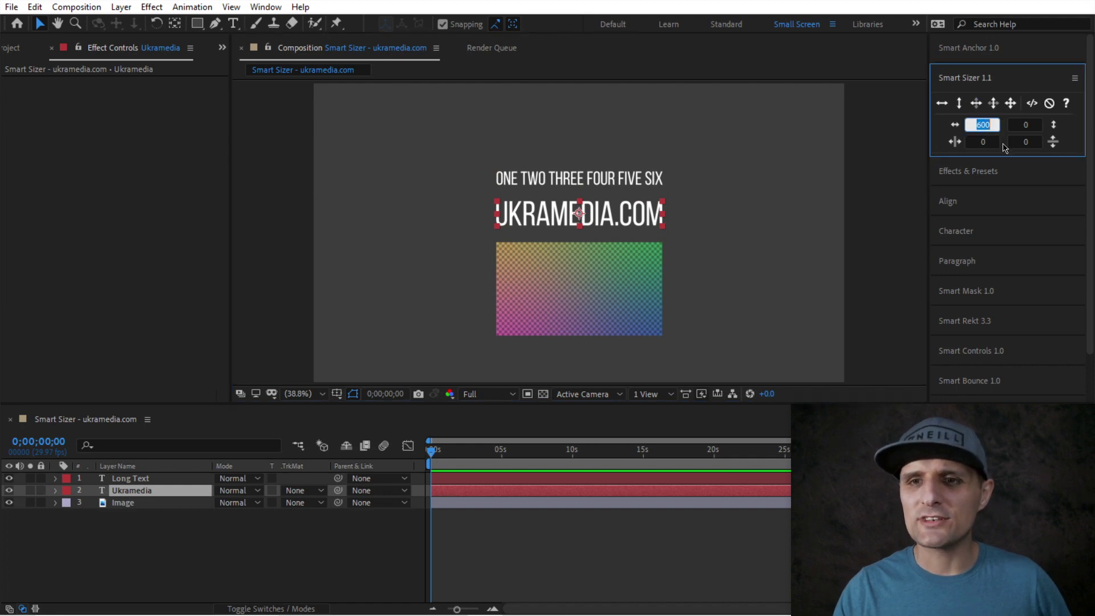
text(0)
click(967, 143)
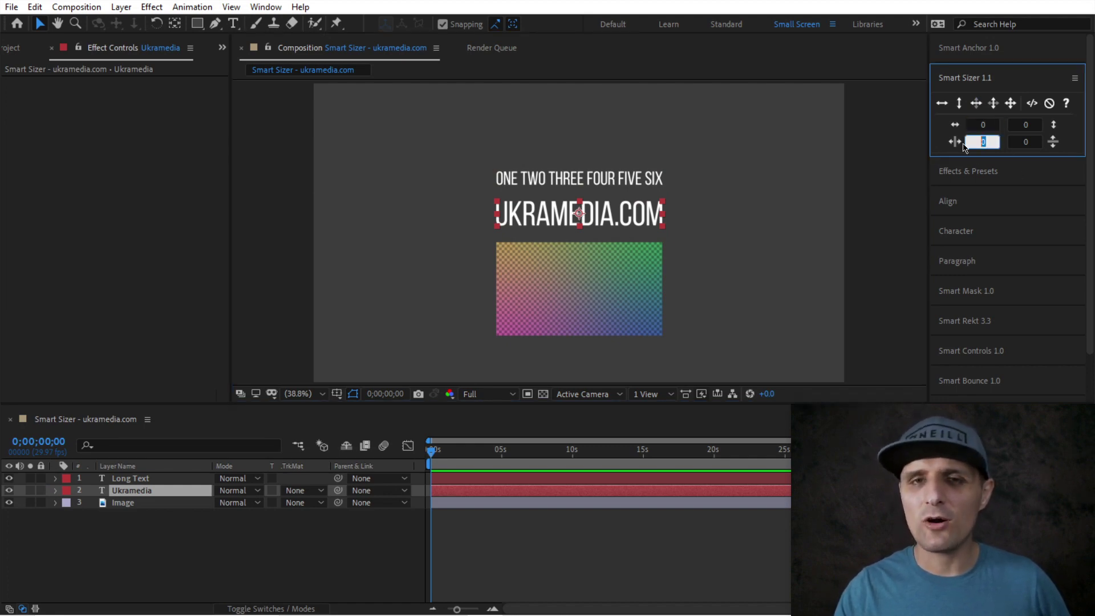
text(20)
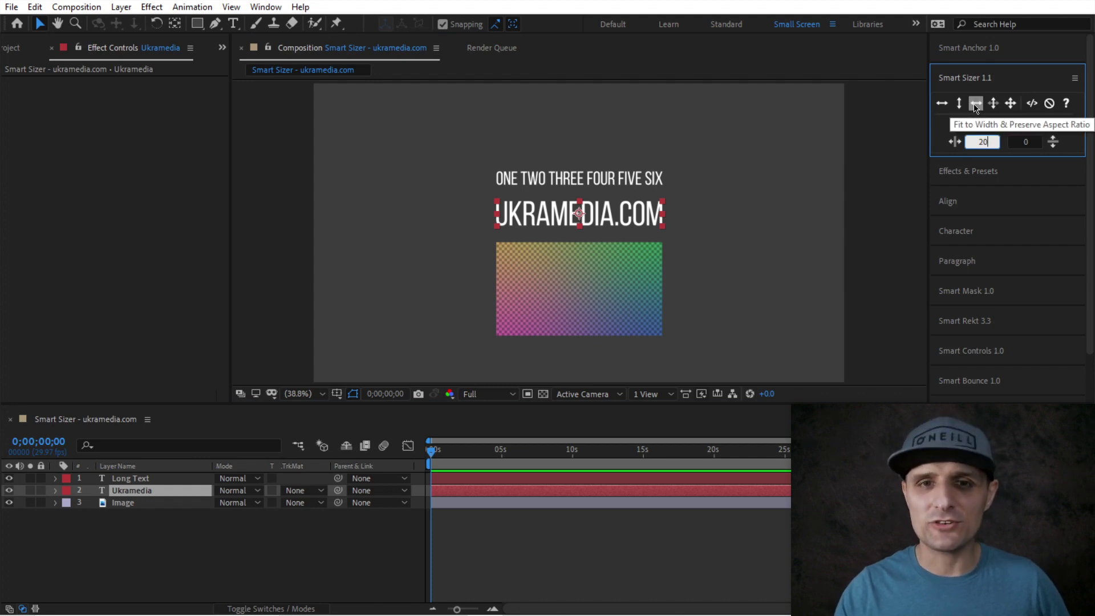
click(975, 105)
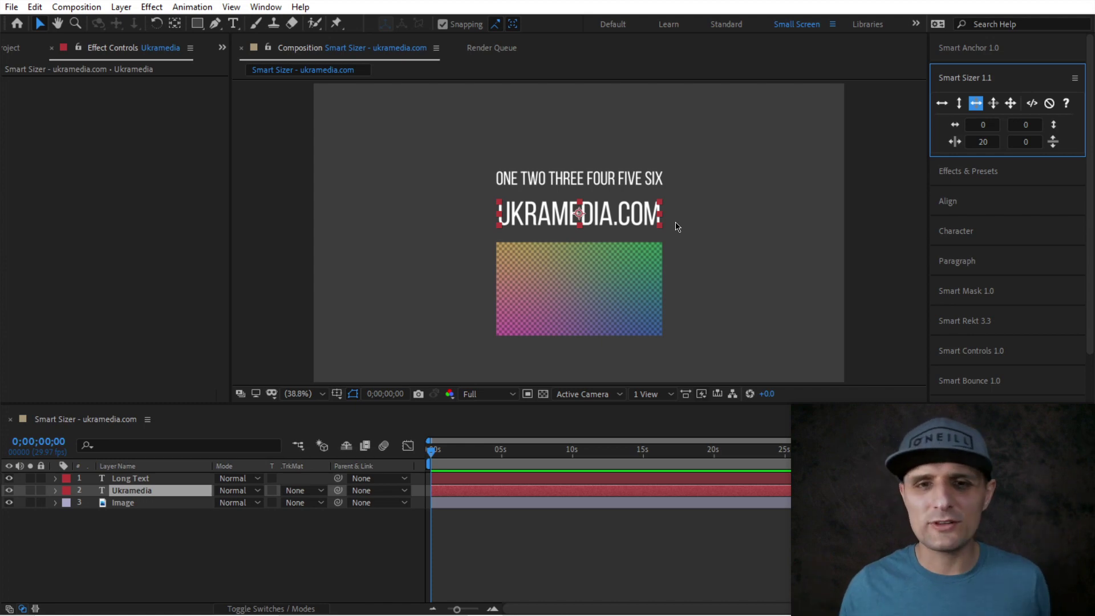
- Move UKRAMEDIA.COM onto the gradient image and refit it with 50 px padding
click(614, 221)
drag(613, 219, 610, 302)
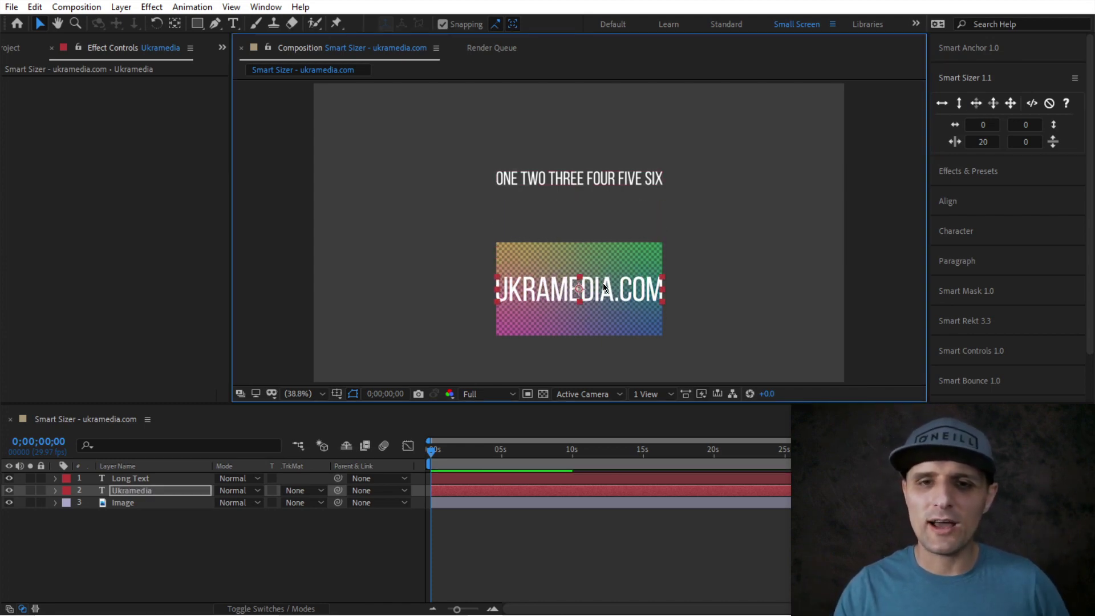
click(988, 143)
text(50)
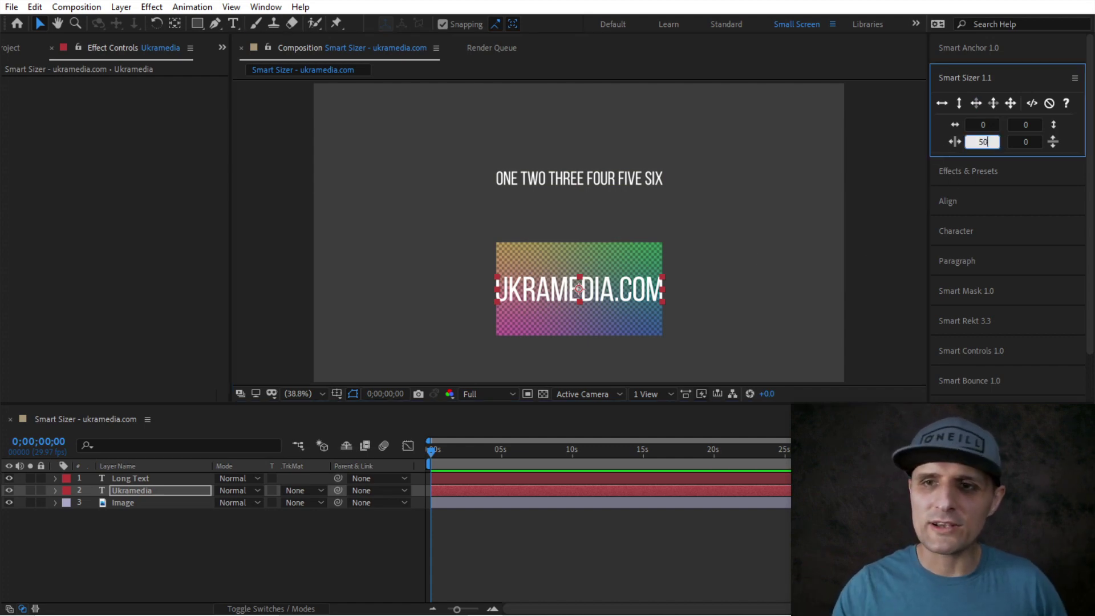
click(976, 103)
- Move the long text line onto the image and fit both text lines inside it
click(740, 303)
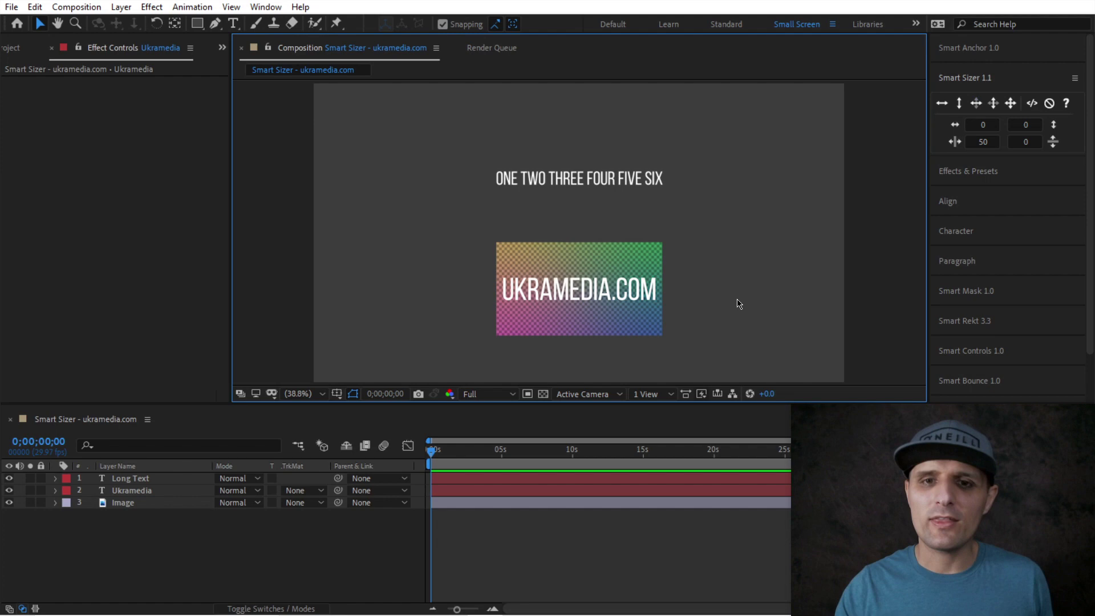
click(640, 295)
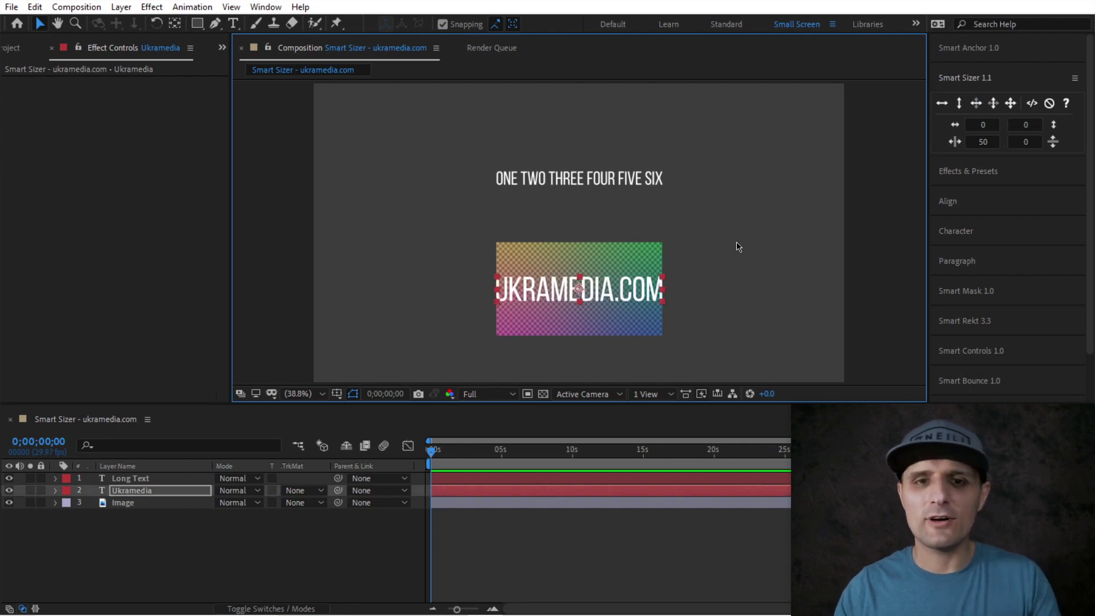
drag(638, 186, 635, 302)
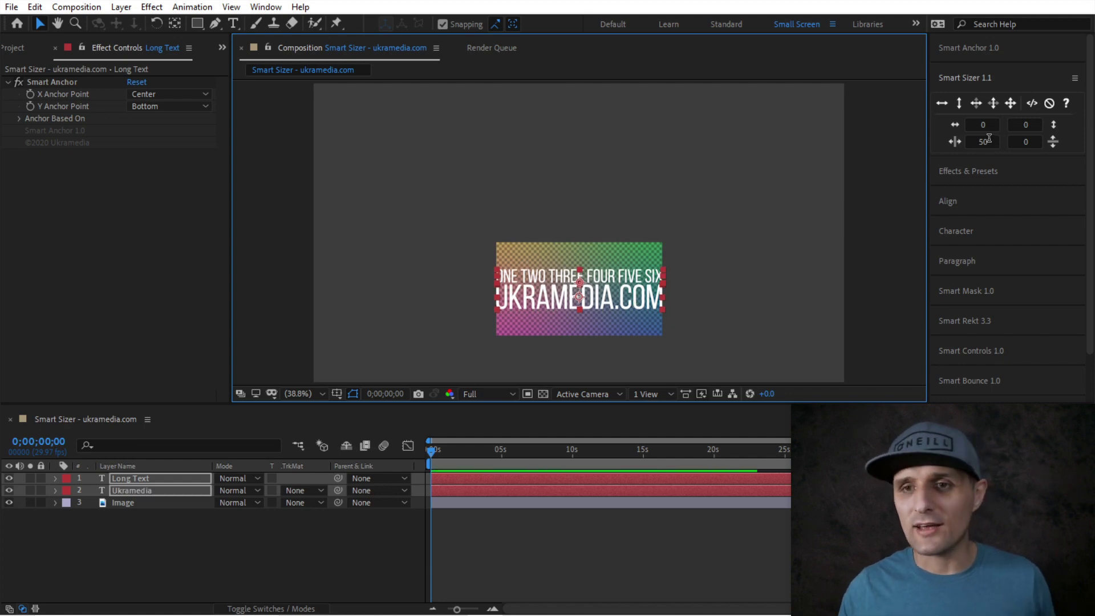
click(976, 104)
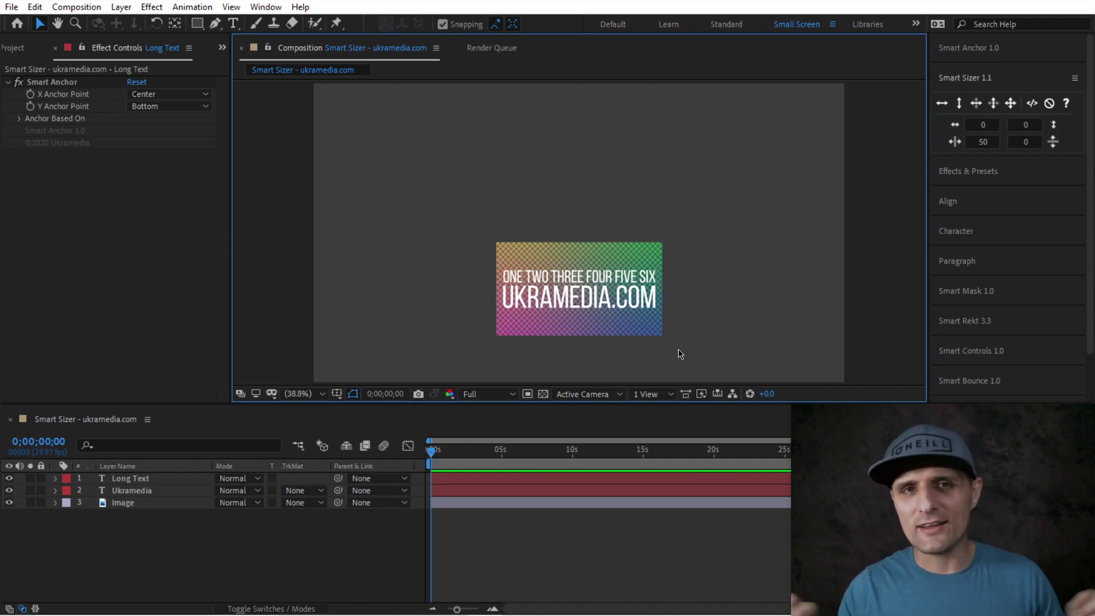
- With the Image layer selected, reset Smart Sizer's adjustment fields to 0, discarding the invalid 'asdfs' entry
click(648, 318)
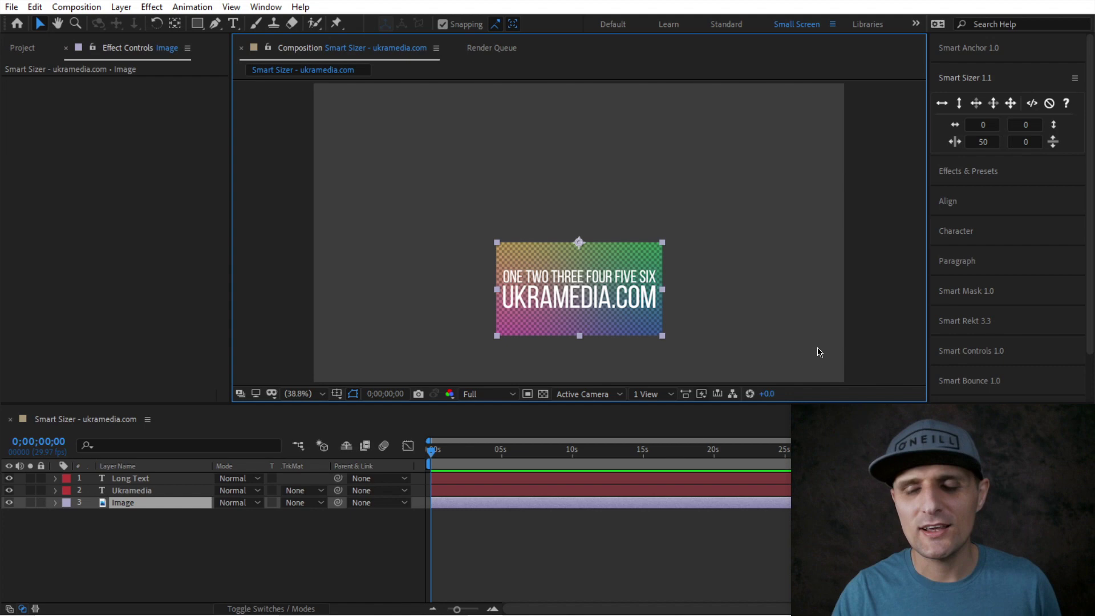
click(956, 142)
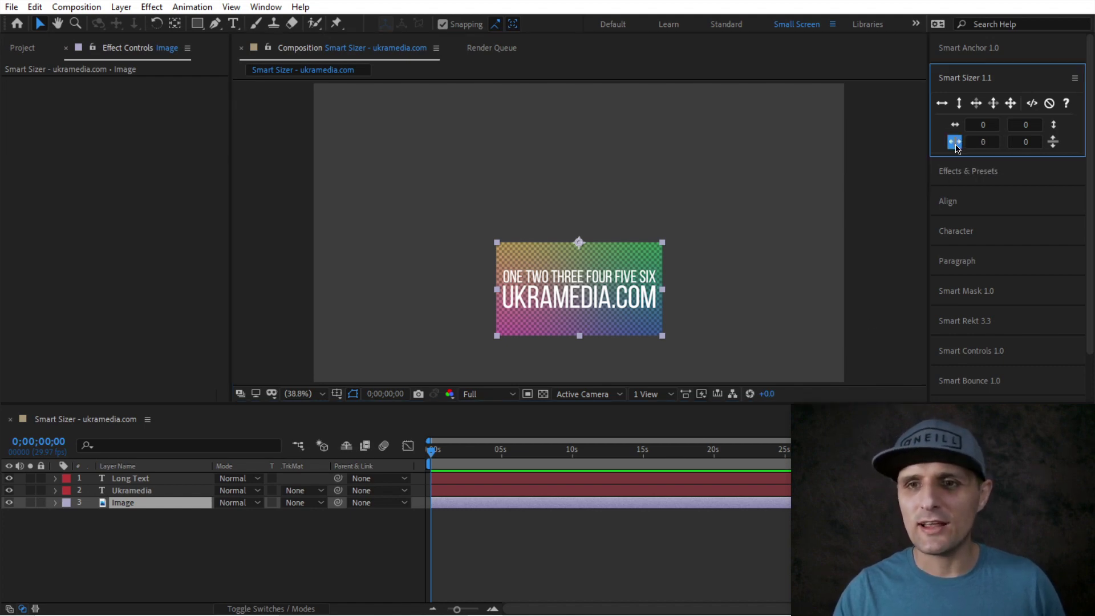
click(1030, 142)
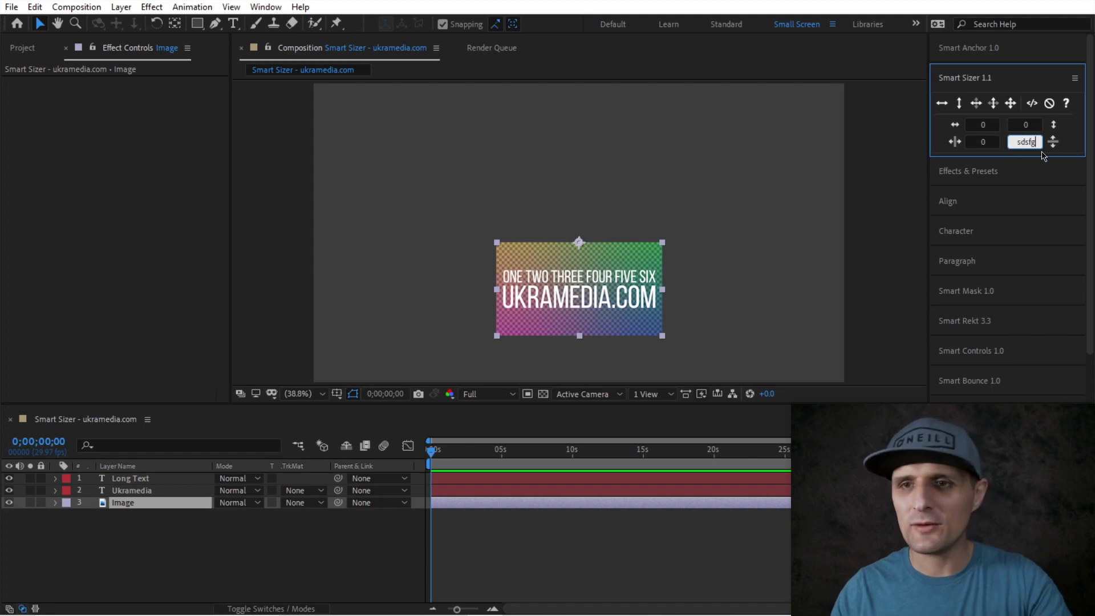
click(1055, 145)
click(1012, 142)
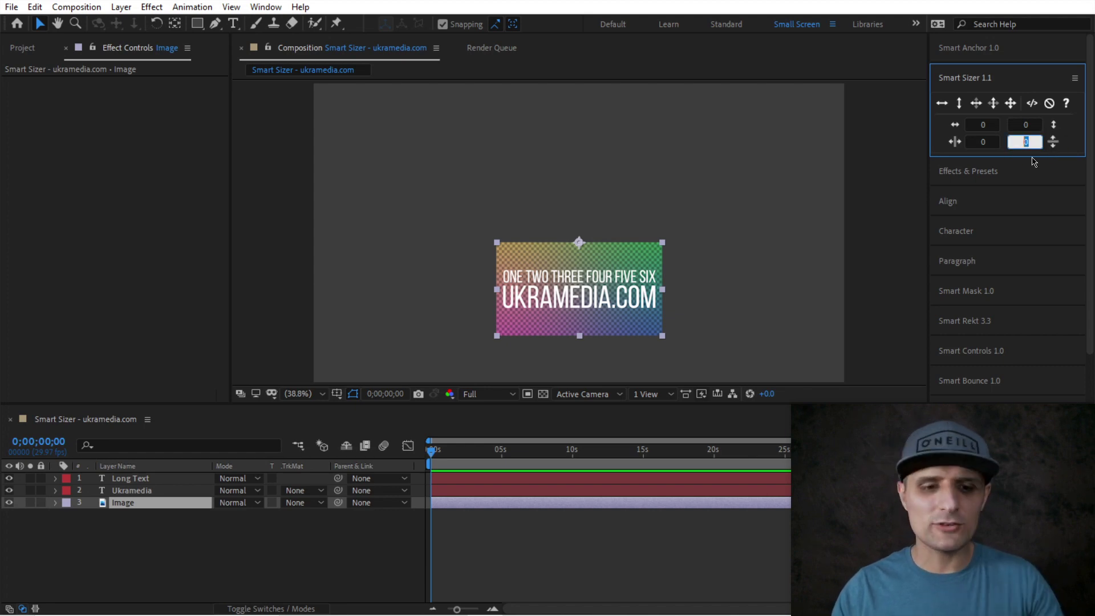
click(995, 143)
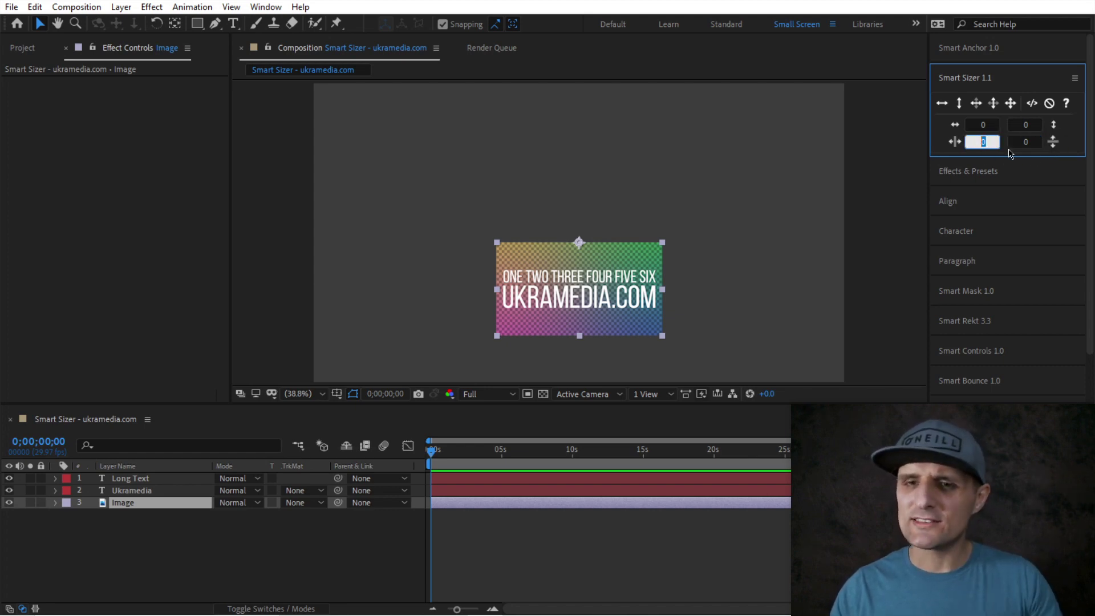
text(asdfs)
click(1013, 142)
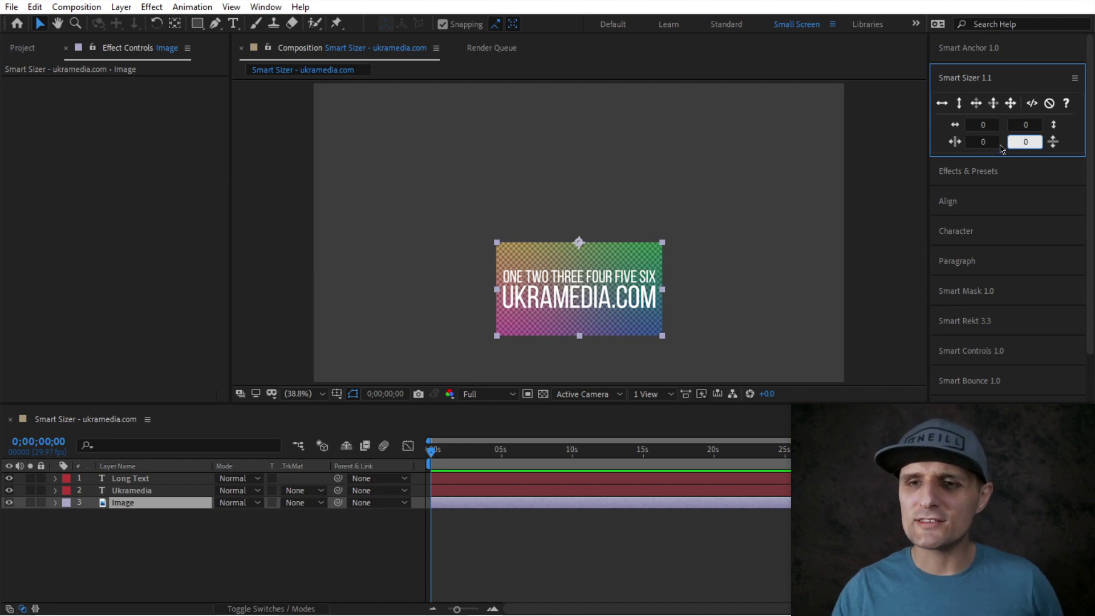
click(994, 141)
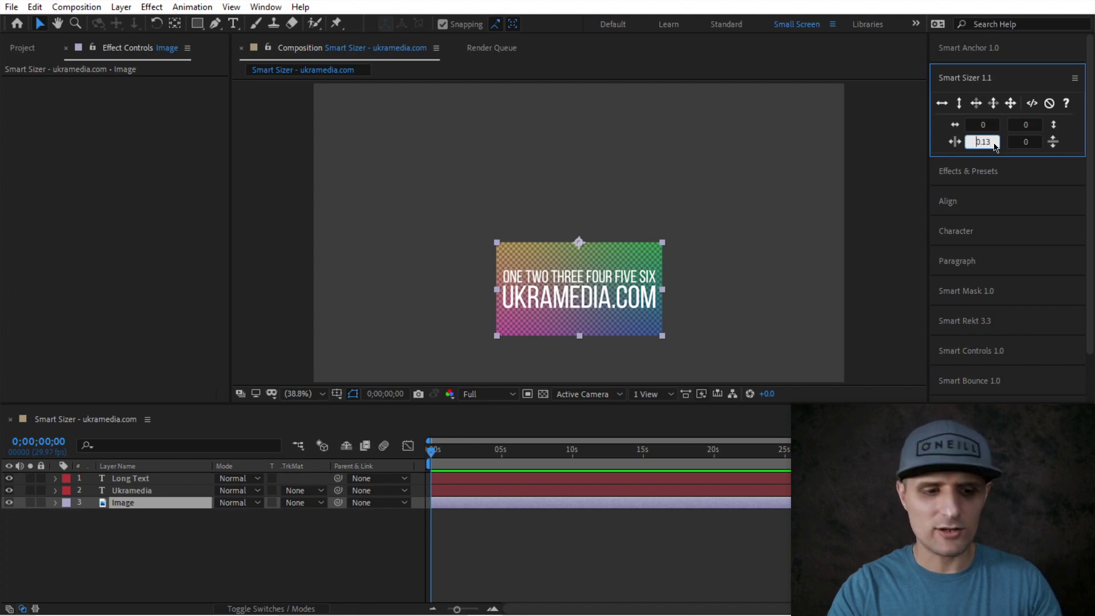
key(shift+Up)
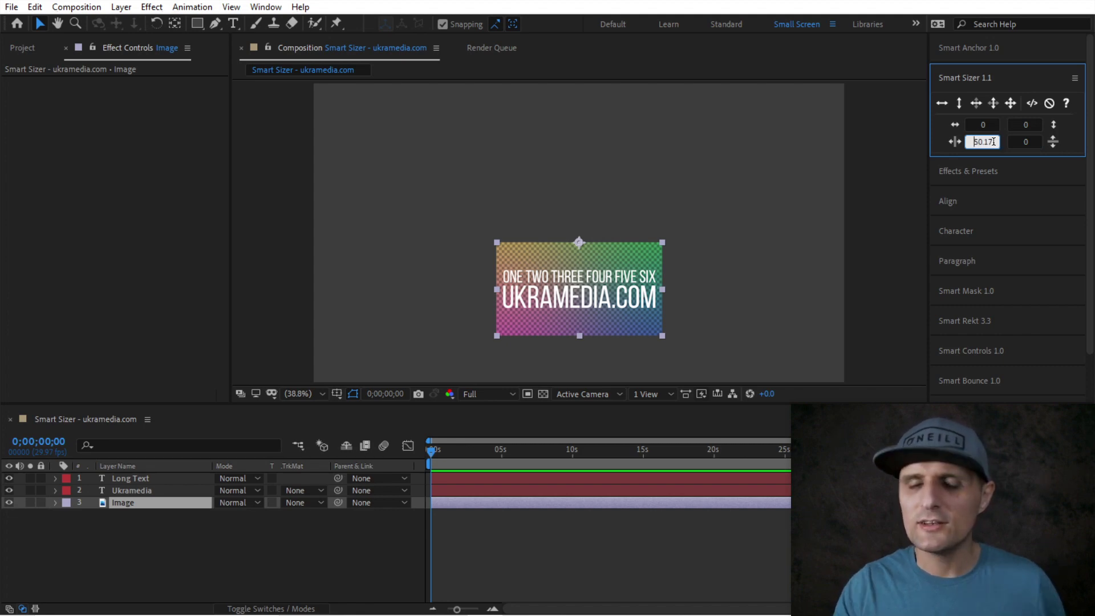
click(955, 142)
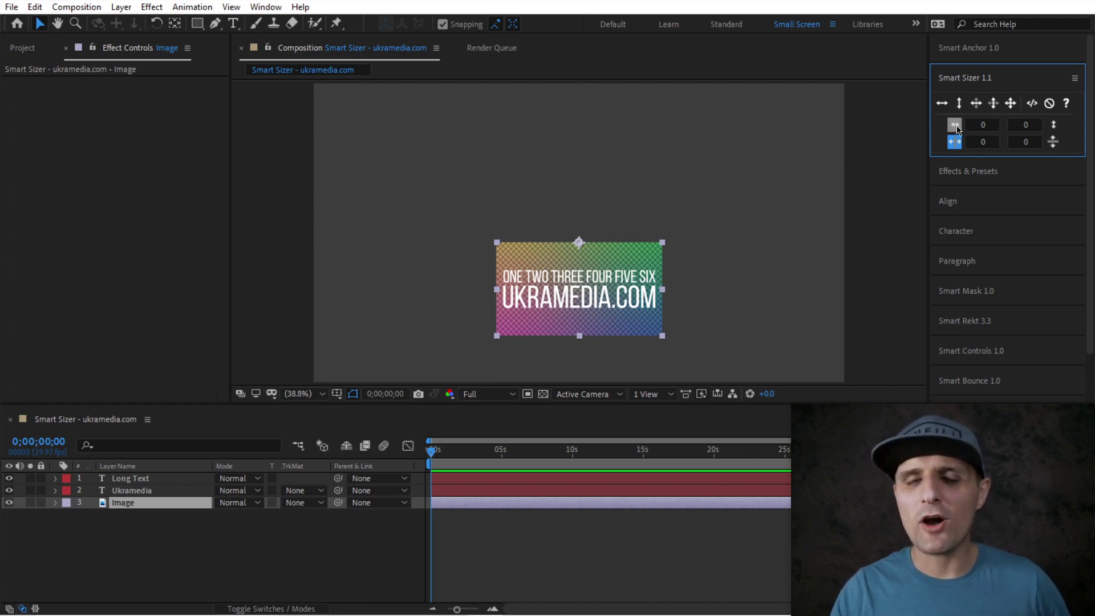
- Select all three layers and set Smart Sizer's width reference to Comp Width
click(744, 274)
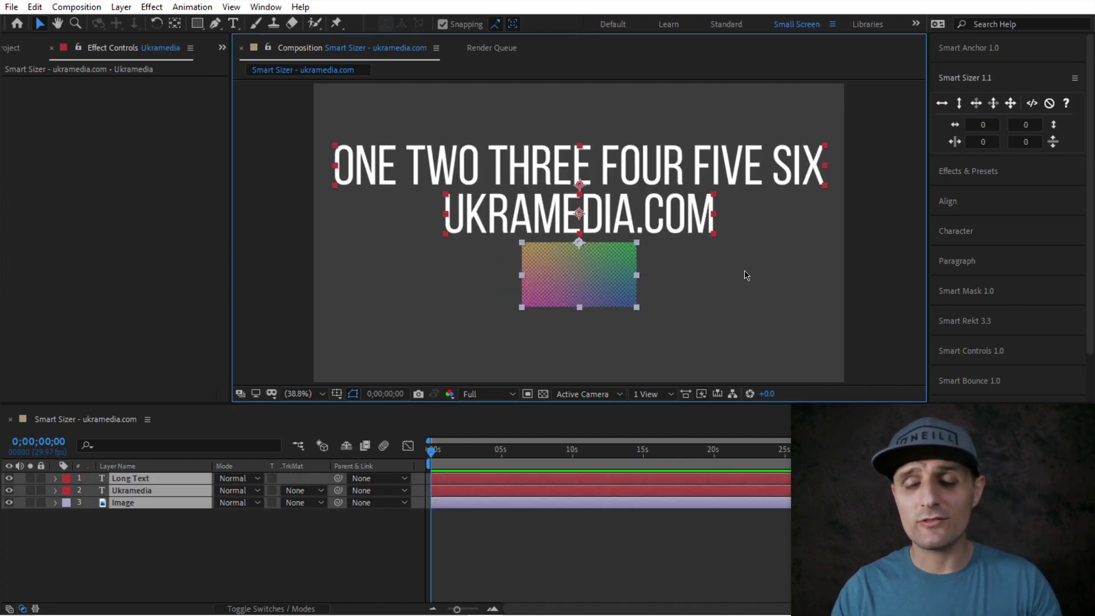
drag(733, 112, 562, 342)
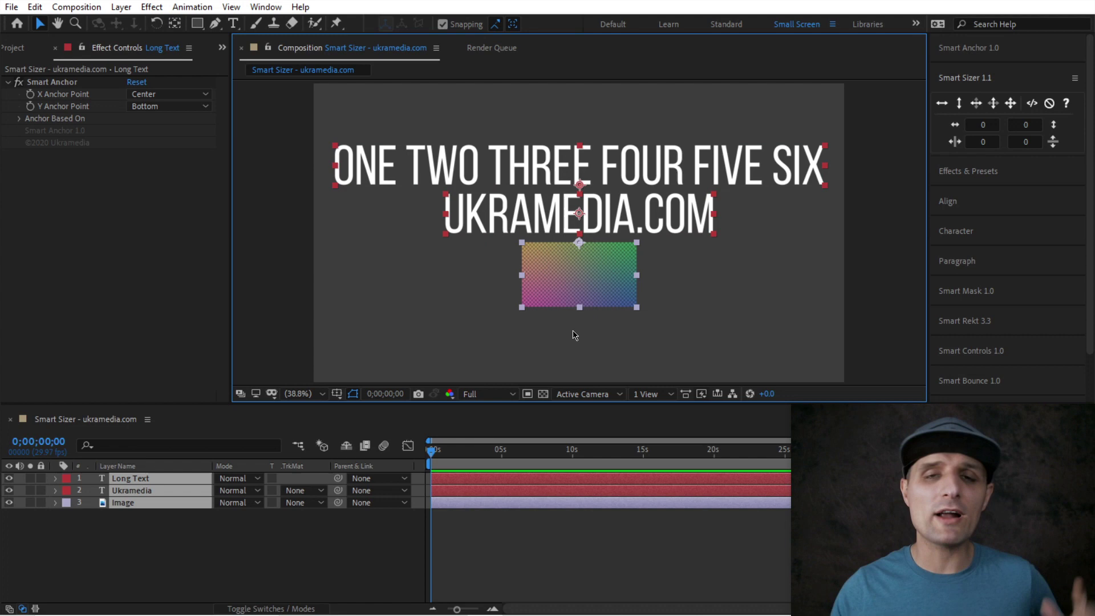
click(951, 125)
drag(692, 291, 764, 156)
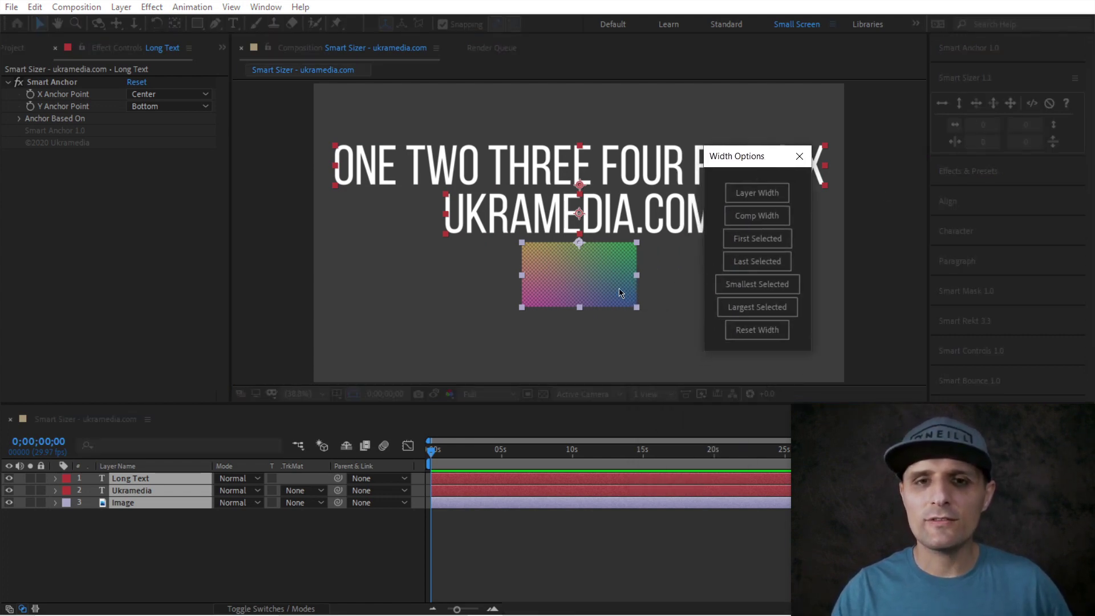
click(742, 217)
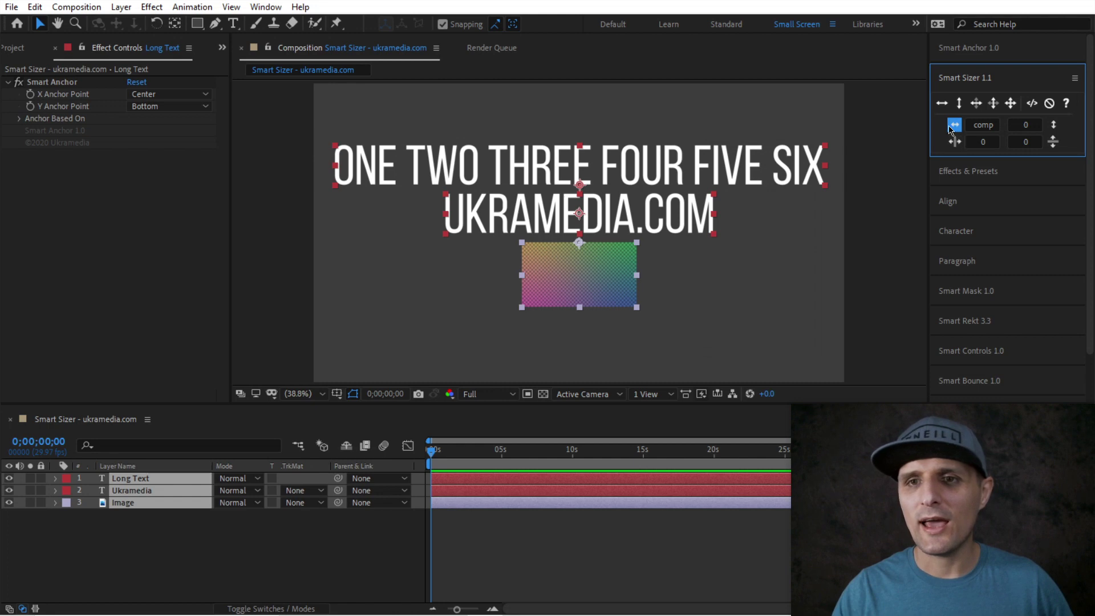
- Stretch the layers to the comp width, undo, then reapply with a 100 width adjustment
click(943, 103)
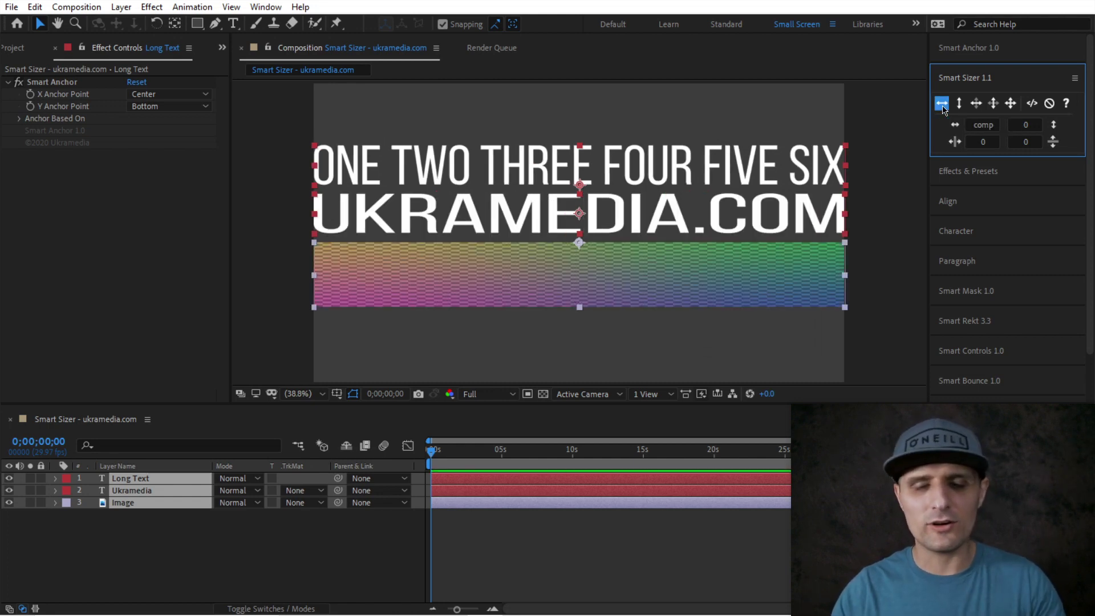
key(ctrl+z)
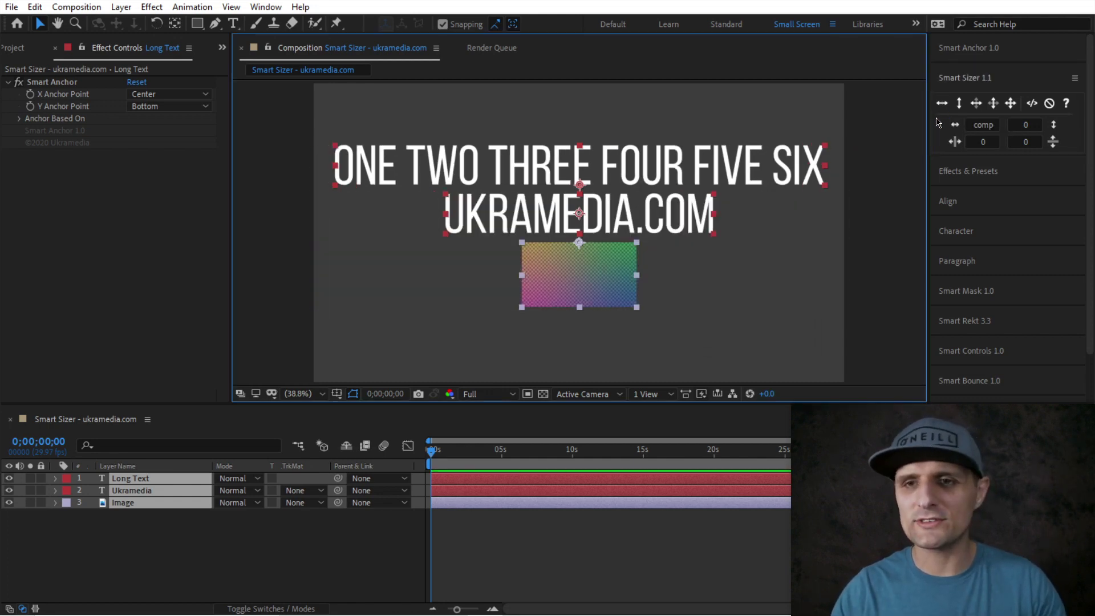
click(984, 142)
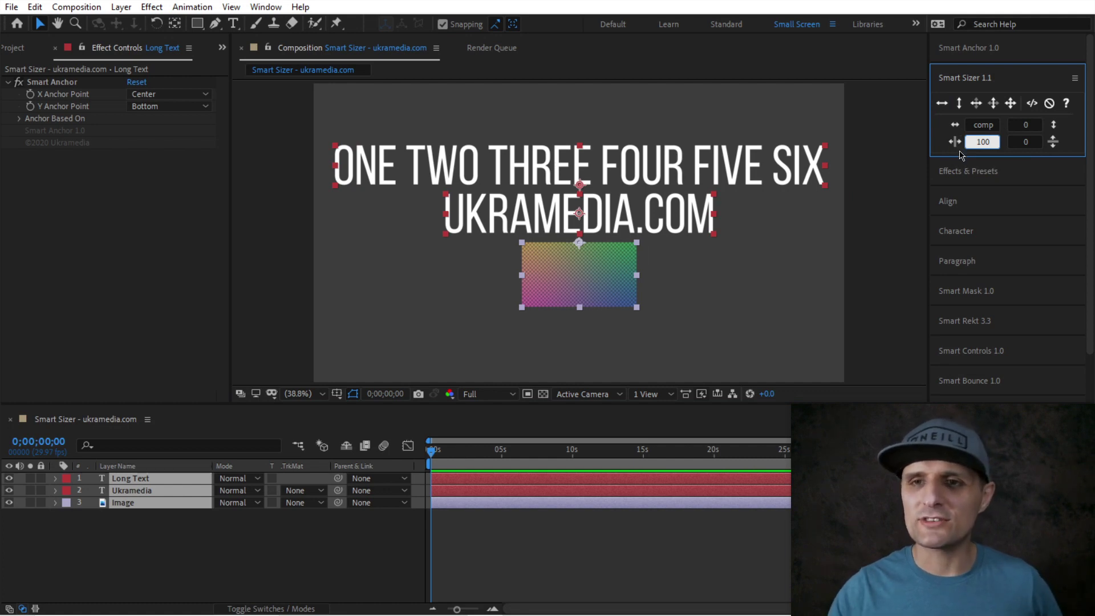
click(944, 104)
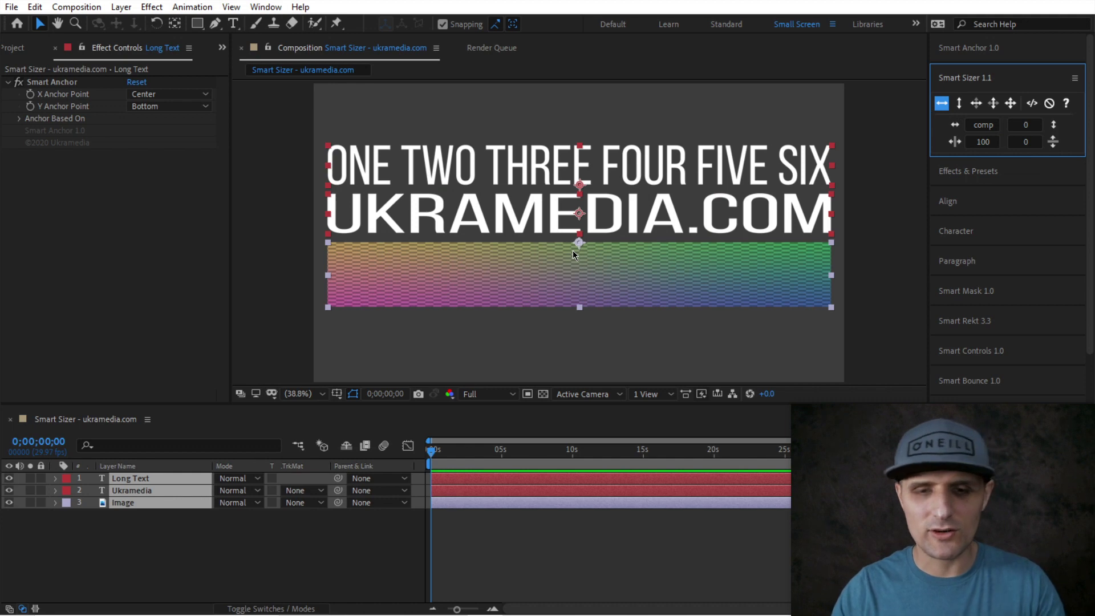
- Undo the comp-width stretch, then try fitting to the smallest selected layer's width and undo
key(ctrl+z)
click(955, 124)
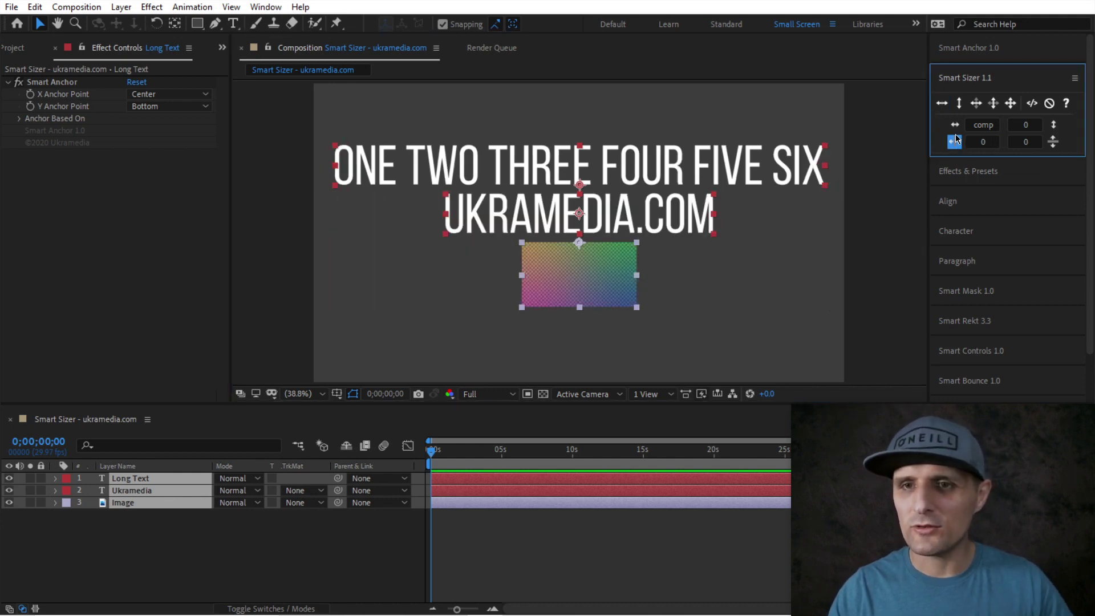
drag(722, 302, 789, 163)
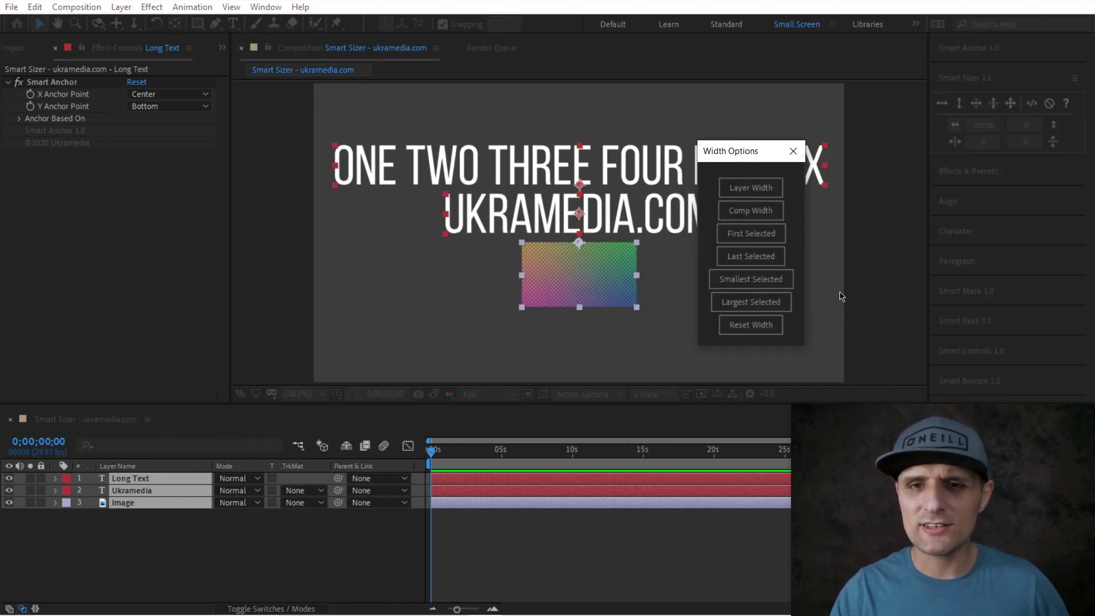
click(751, 279)
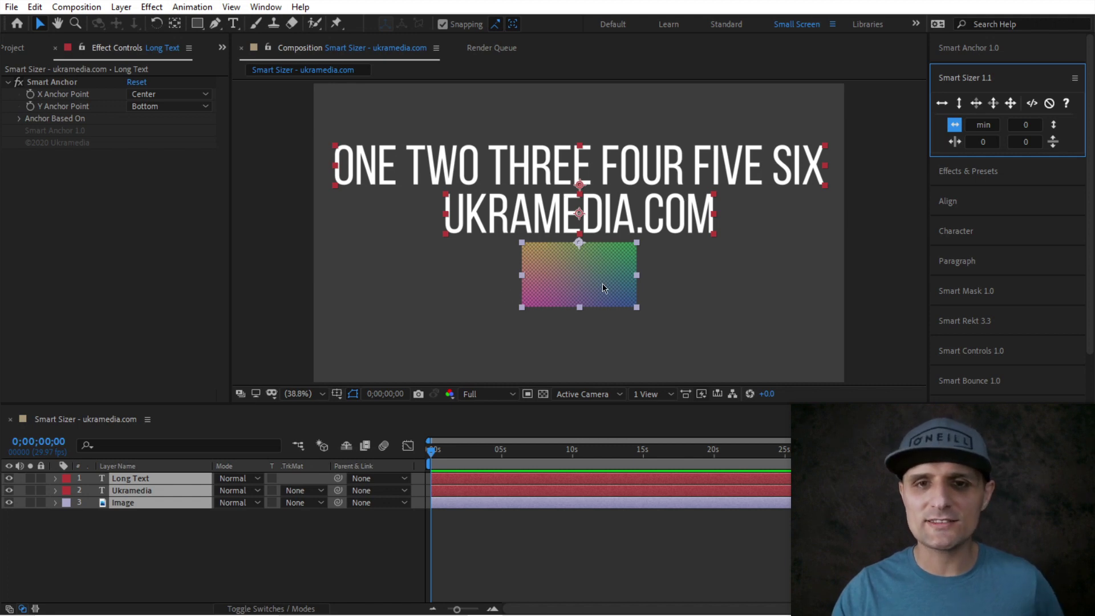
click(950, 125)
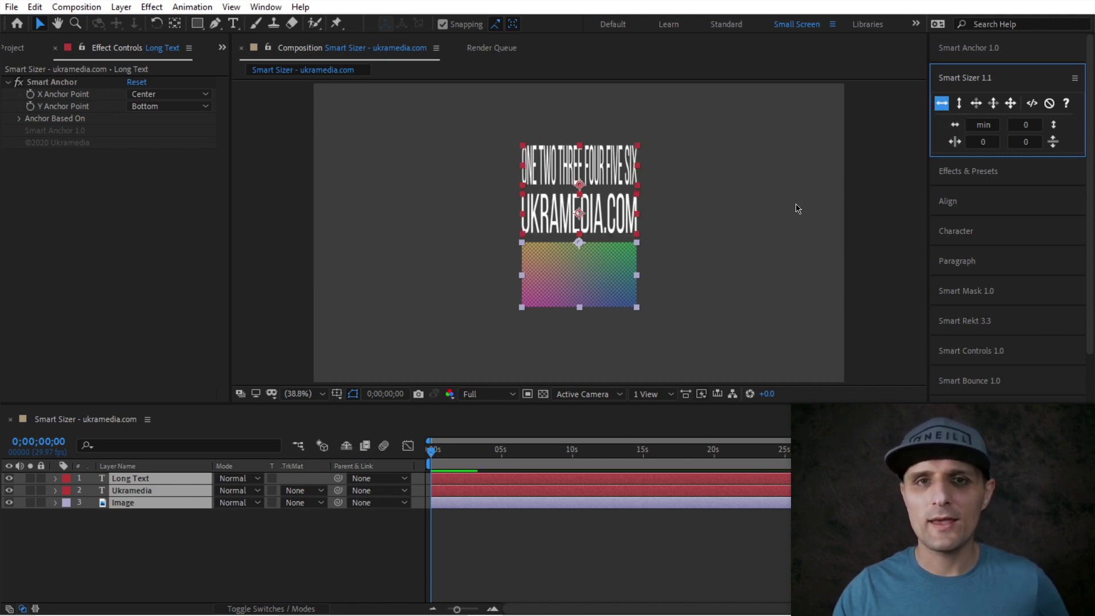
key(ctrl+z)
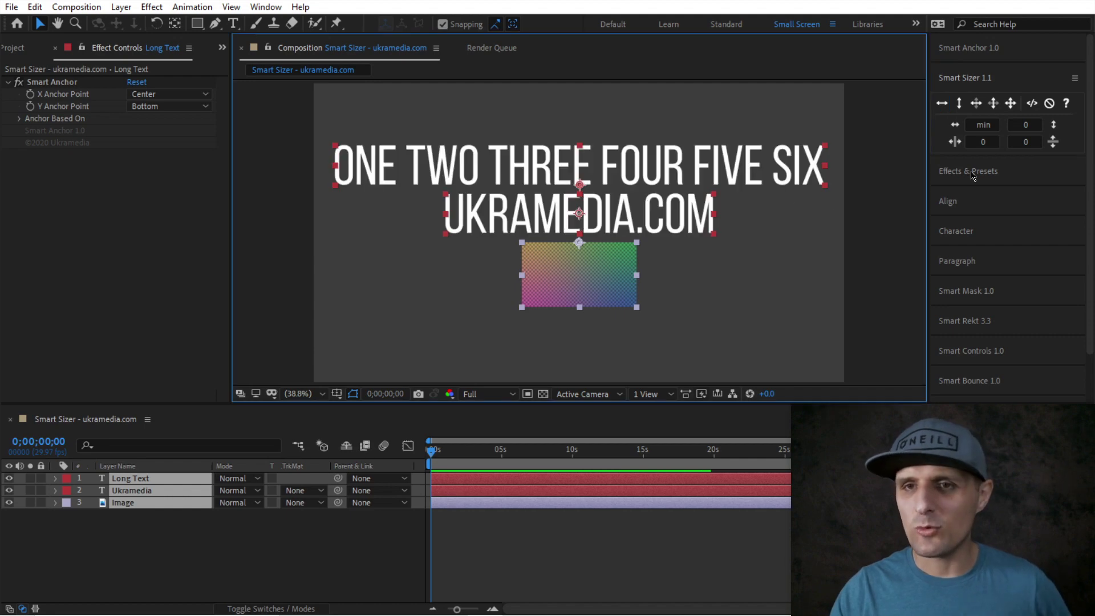
- Try fitting to the largest selected layer's width, stretching the image, then undo it
click(955, 128)
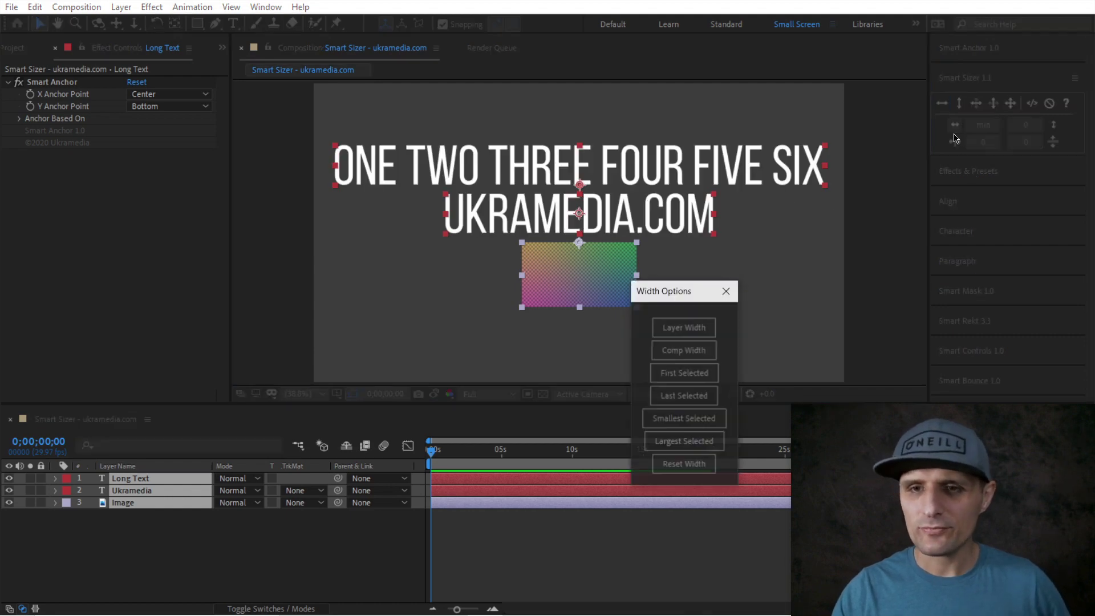
click(682, 440)
click(949, 104)
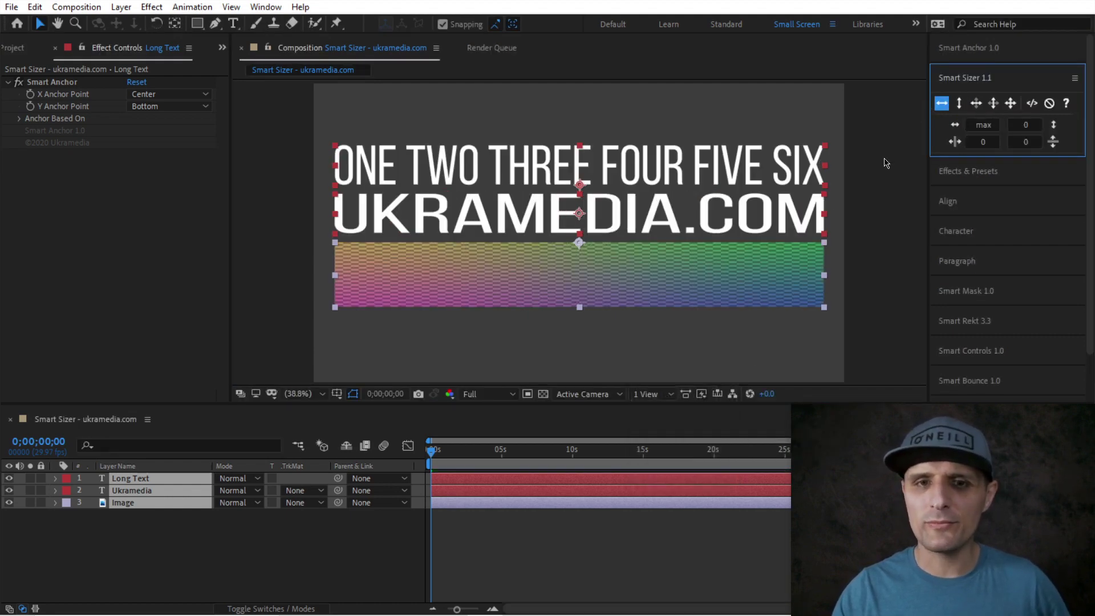
key(ctrl+z)
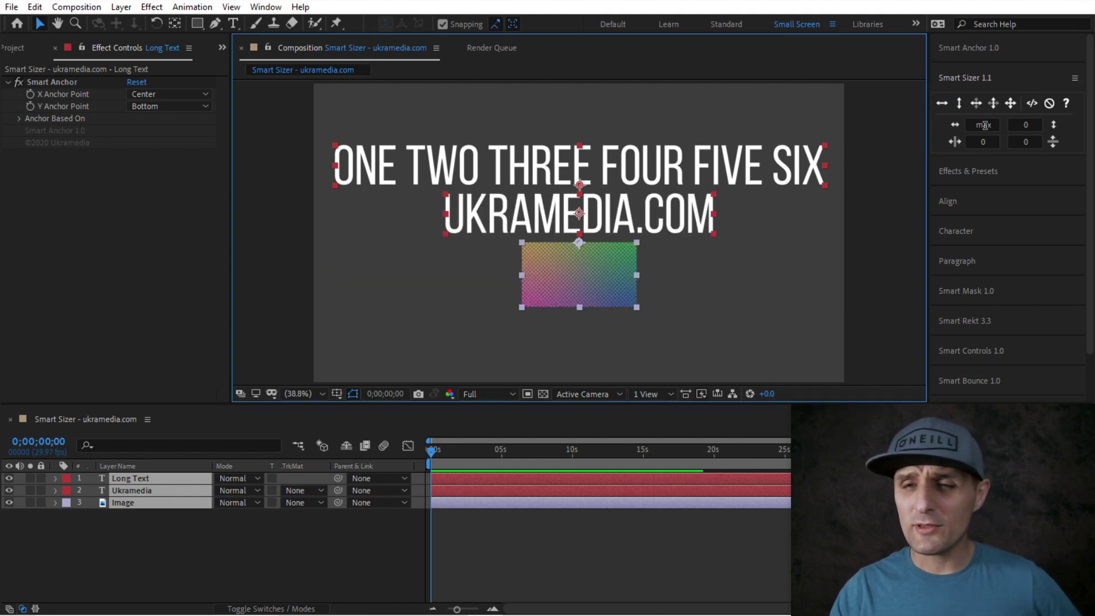
- Set the width reference value to 0, review then close Width Options, and show Height Options
click(980, 154)
text(0)
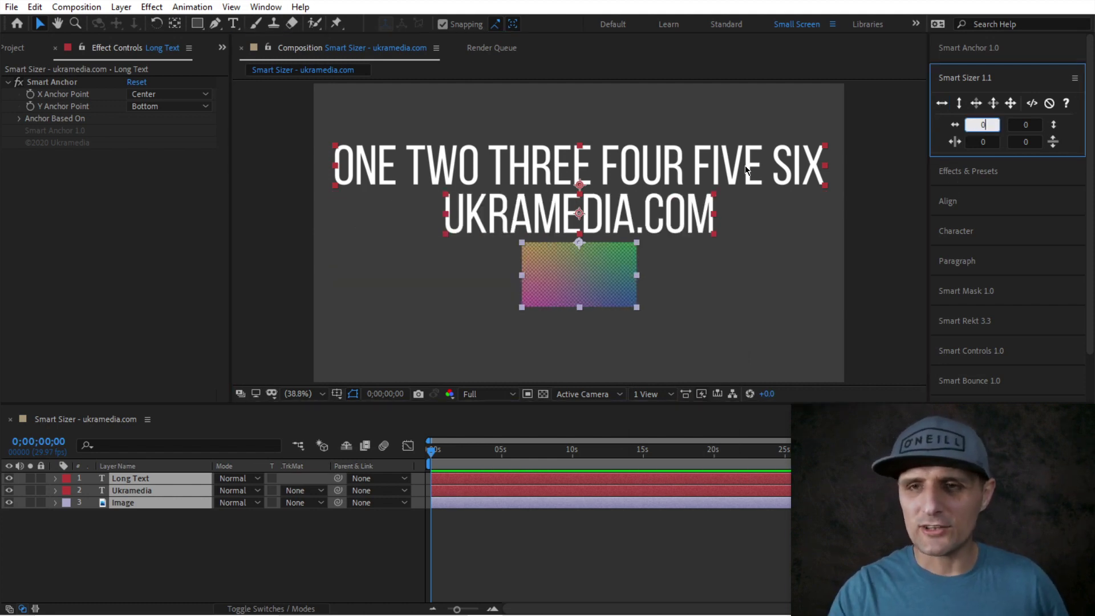
click(699, 264)
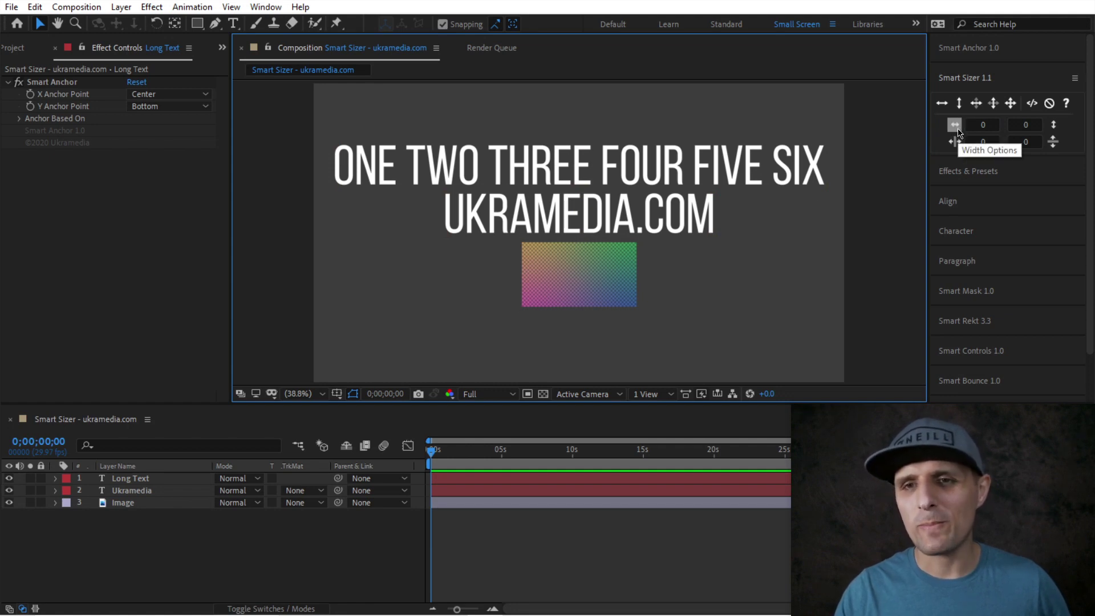
click(957, 129)
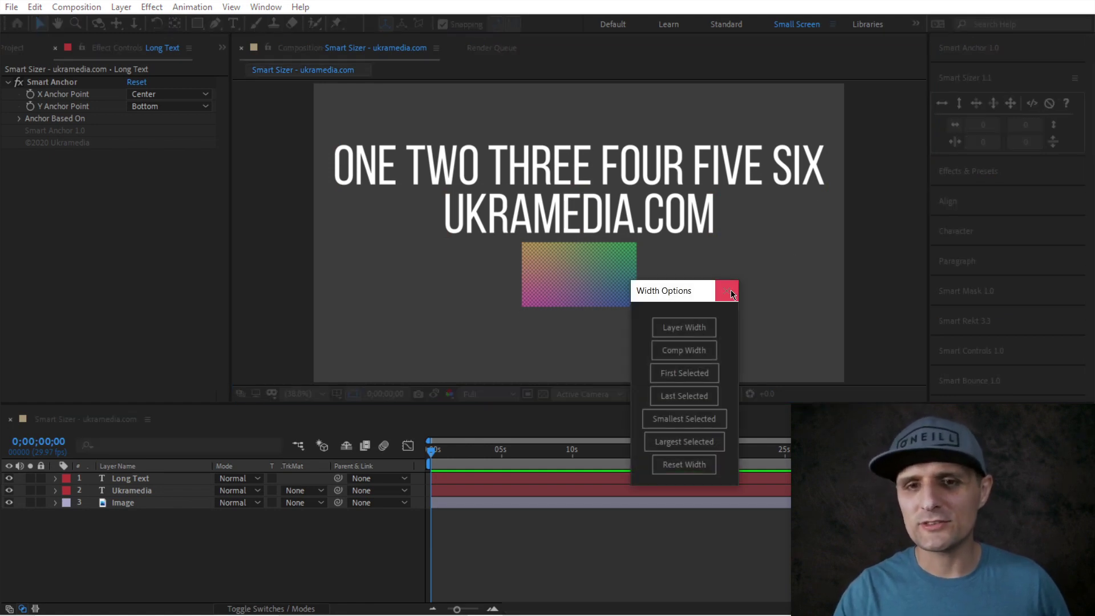
click(733, 294)
click(1053, 126)
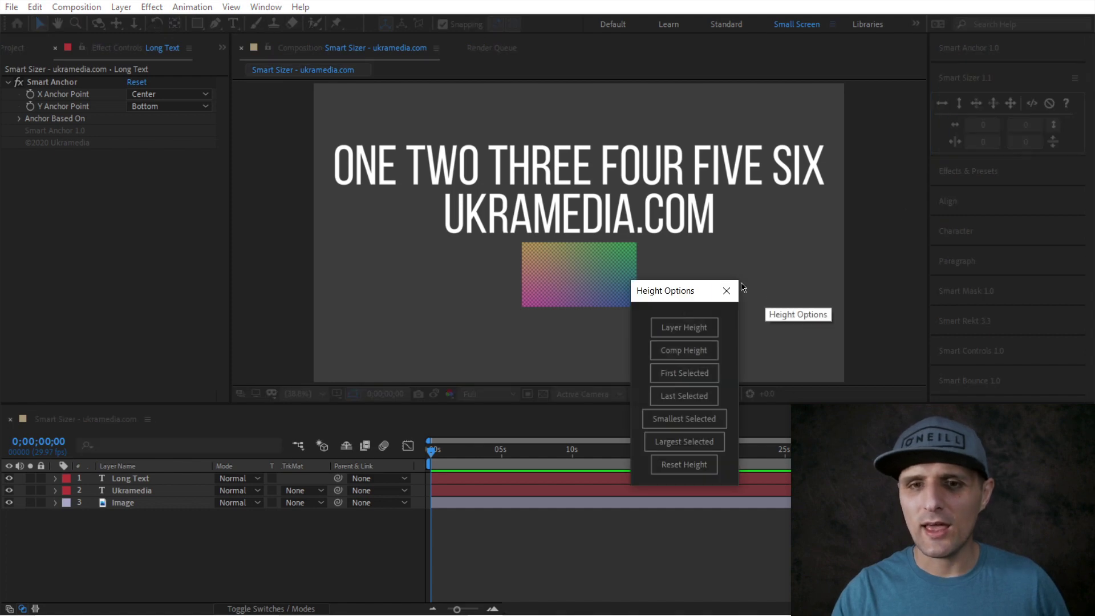
- Close the Height Options dialog and select both the Long Text and UKRAMEDIA.COM text layers
click(727, 291)
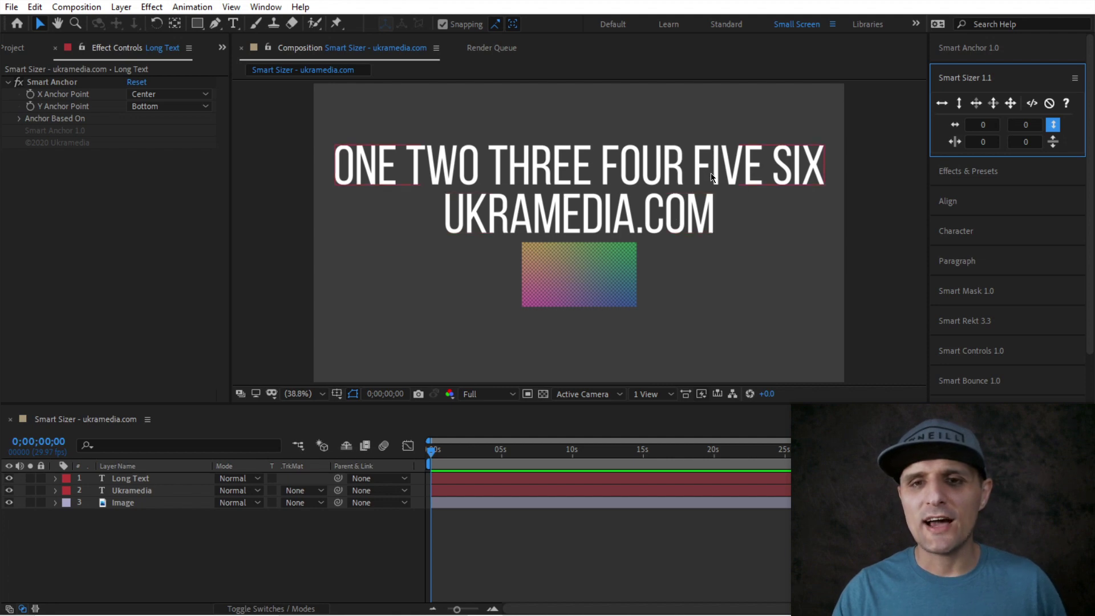
click(693, 181)
shift+click(708, 216)
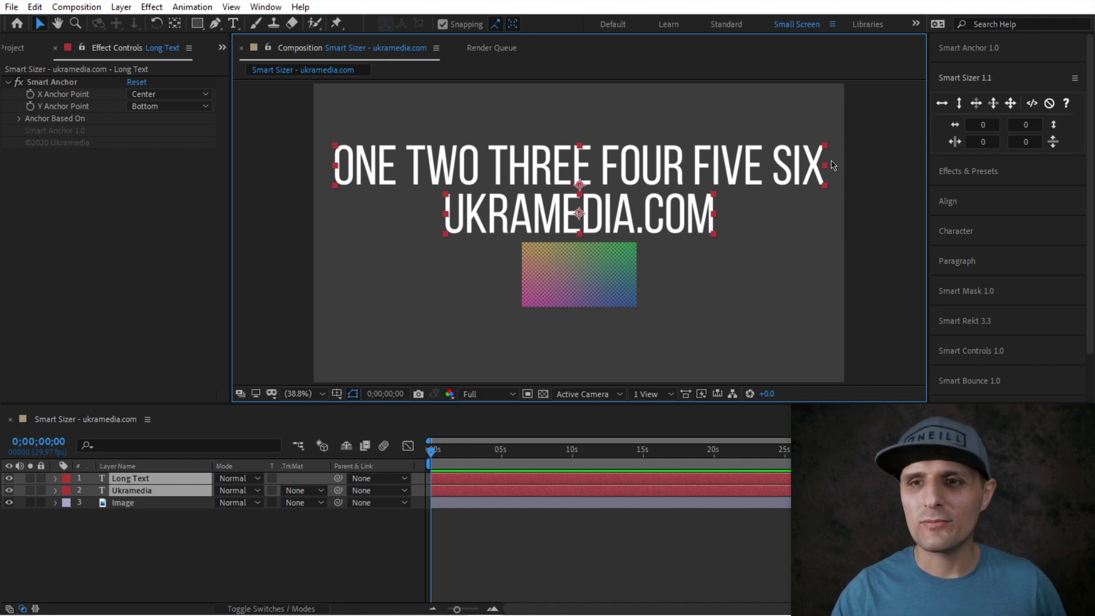
- Apply Smart Sizer's Limit to Width with pixel Width/Height code to both text layers, then reselect Long Text
click(1035, 104)
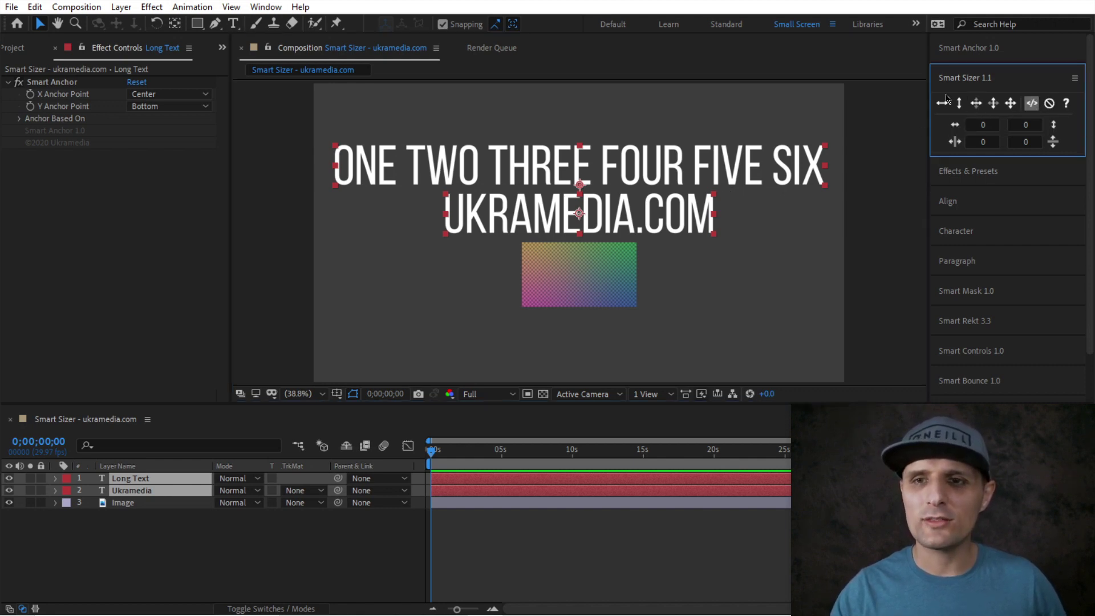
click(977, 104)
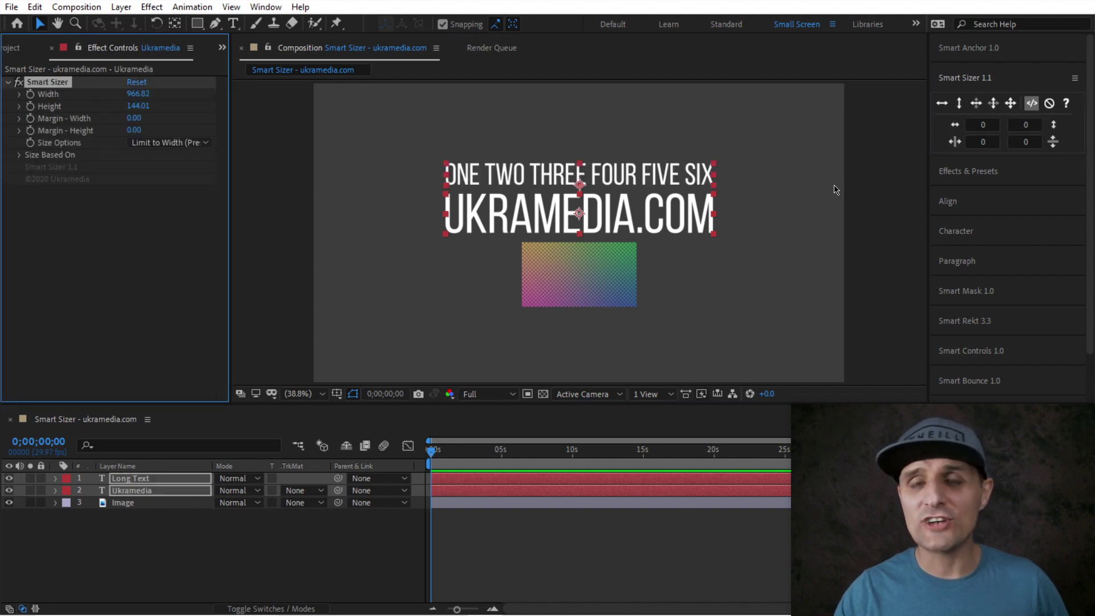
click(787, 189)
click(693, 178)
- Test the sizing by retyping the long text line, restore its original wording, and expand Smart Sizer
double_click(693, 178)
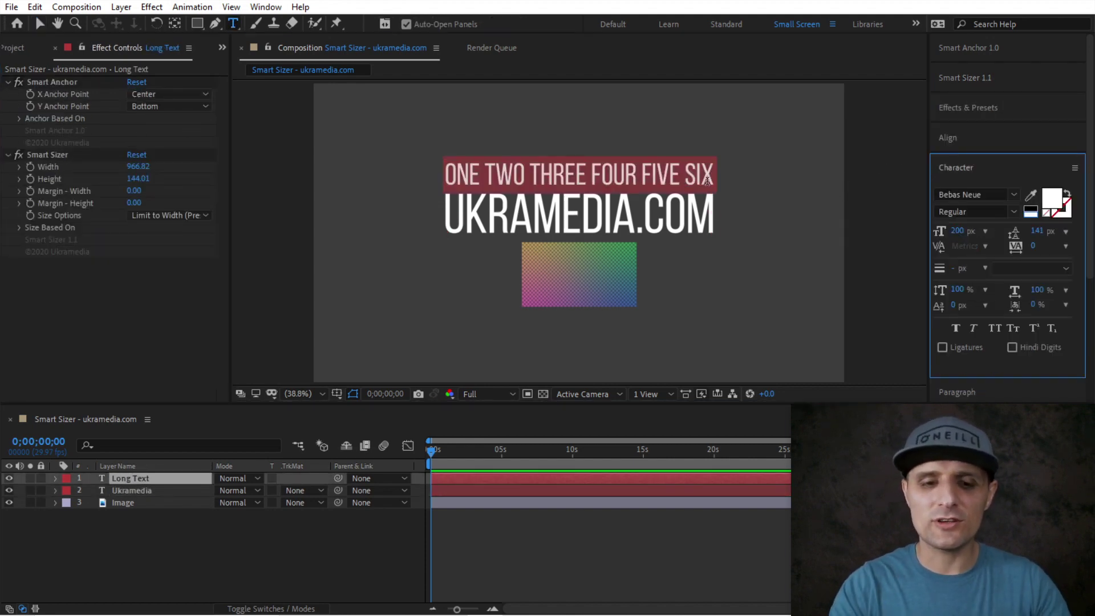
text(DJFASDLFSJALDKFJASLDKFJALSKDJFLKASDJFLKASJDFL;ASJDF;L)
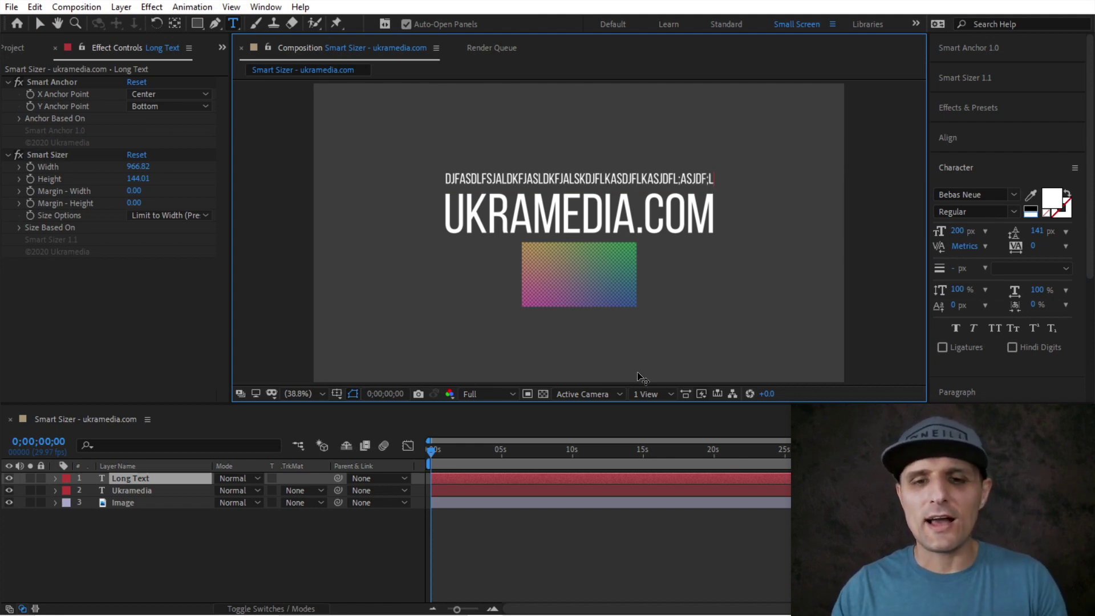
key(Escape)
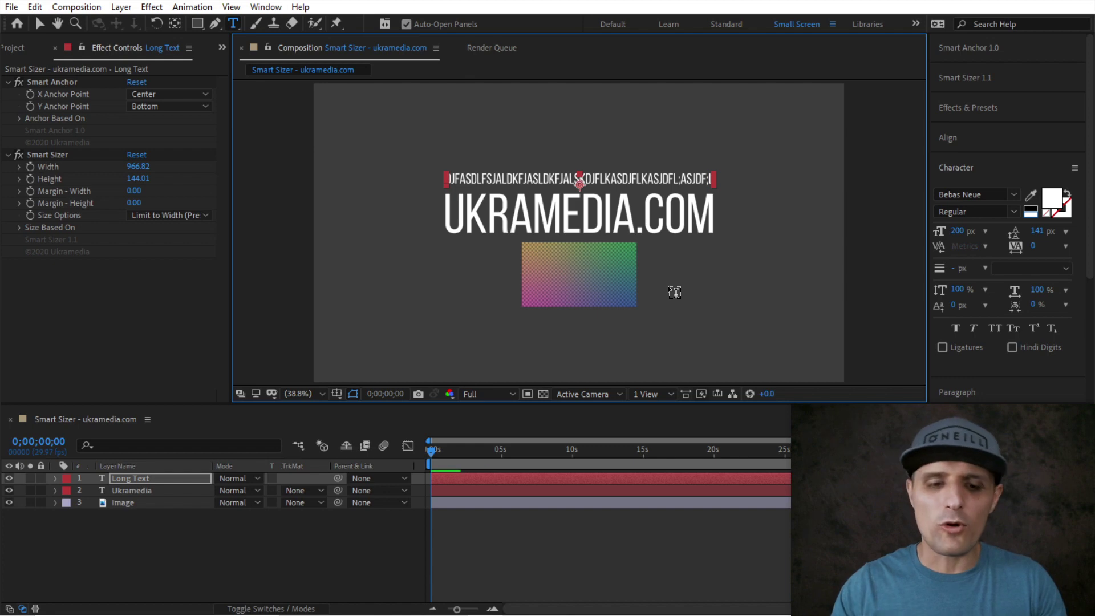
key(v)
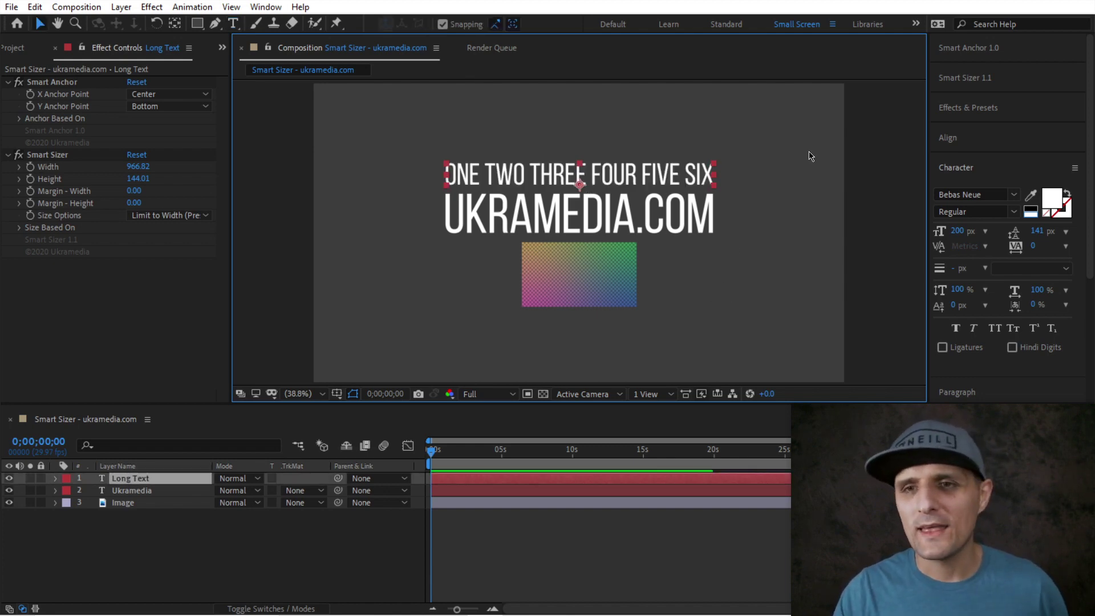
click(977, 89)
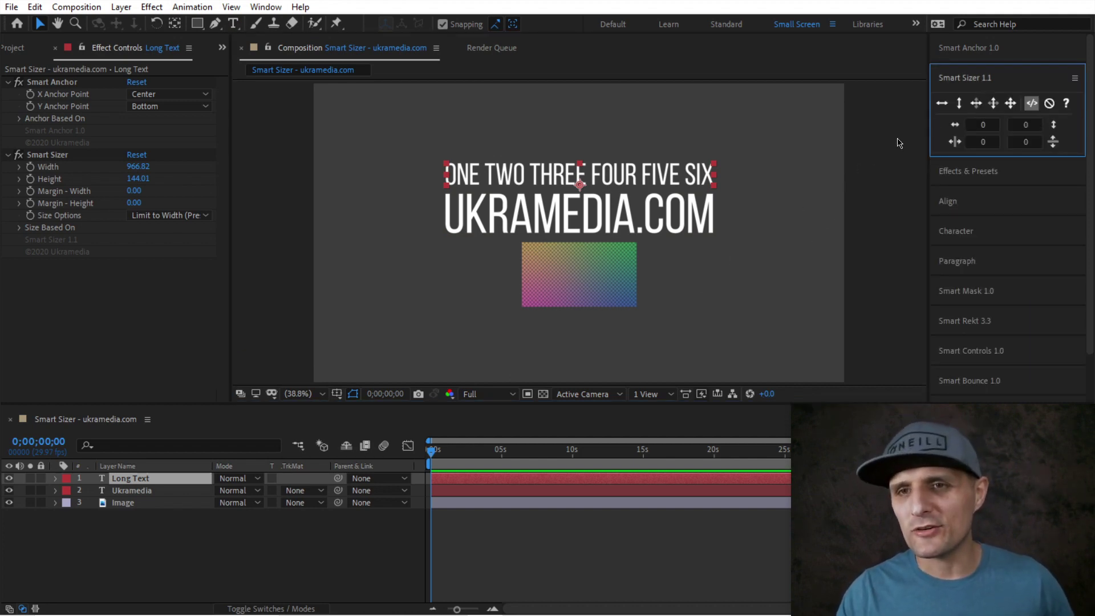
click(1032, 104)
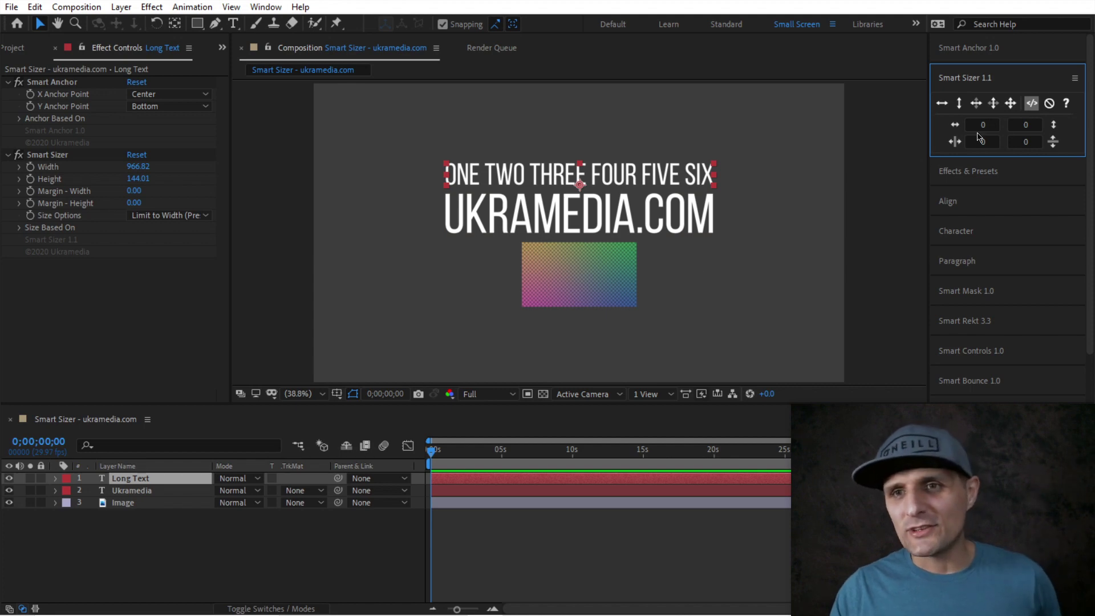
- Widen the long text line to 1270.82 px with Size Options set to Fit to Width Only
click(1032, 104)
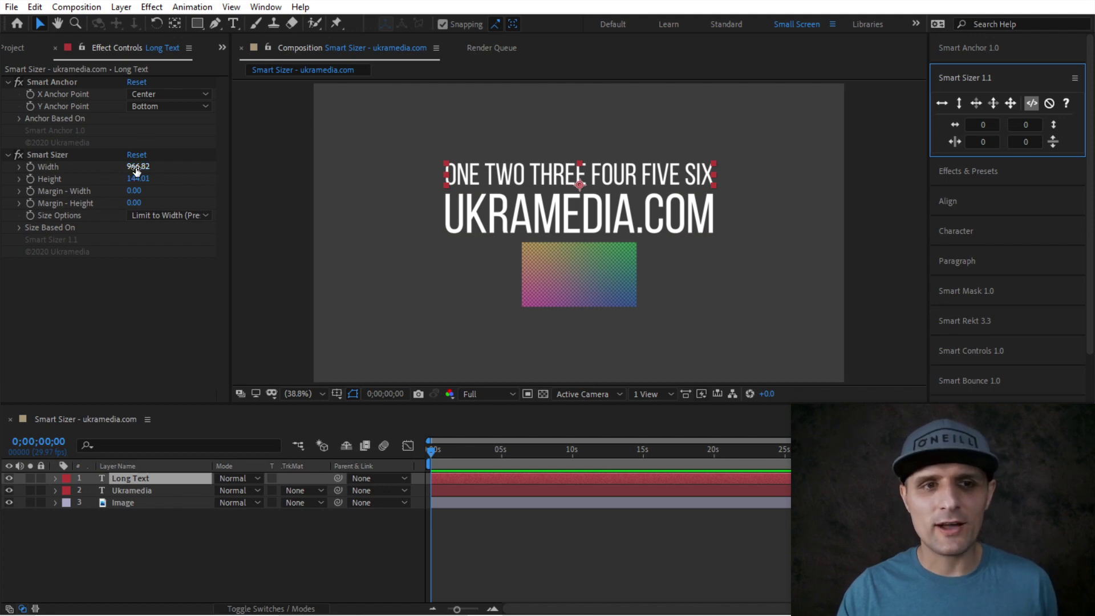
drag(138, 166, 212, 180)
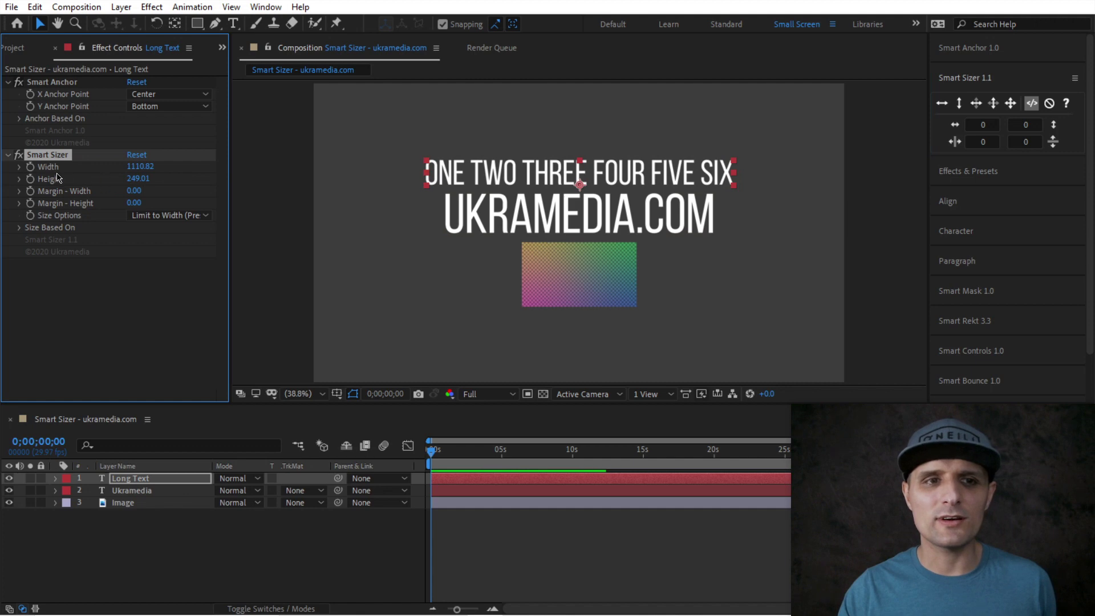
click(171, 216)
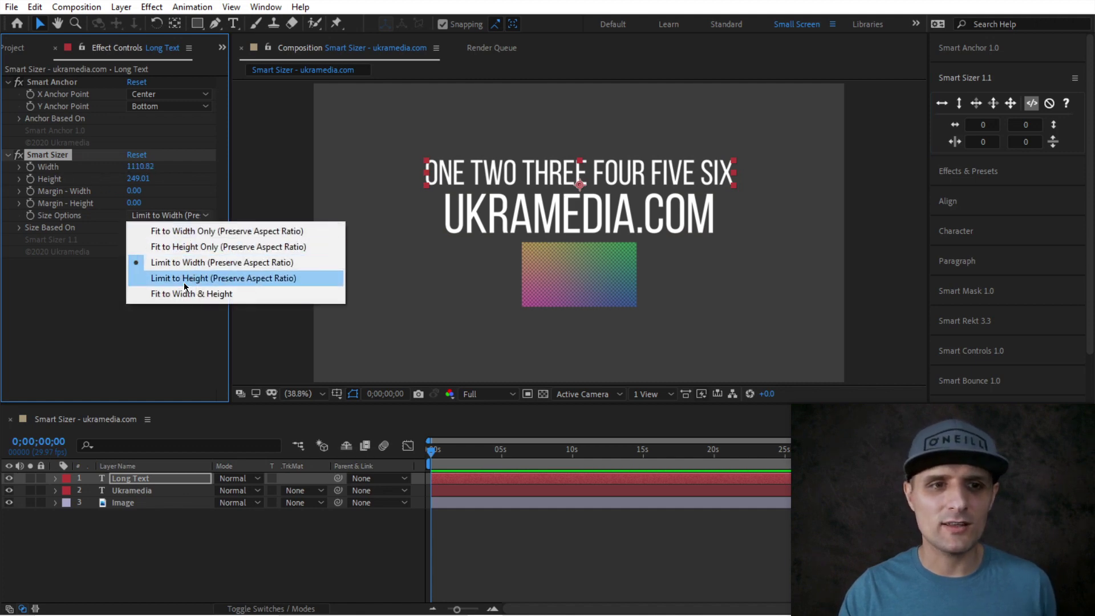
click(178, 296)
drag(140, 166, 118, 181)
click(174, 217)
click(189, 231)
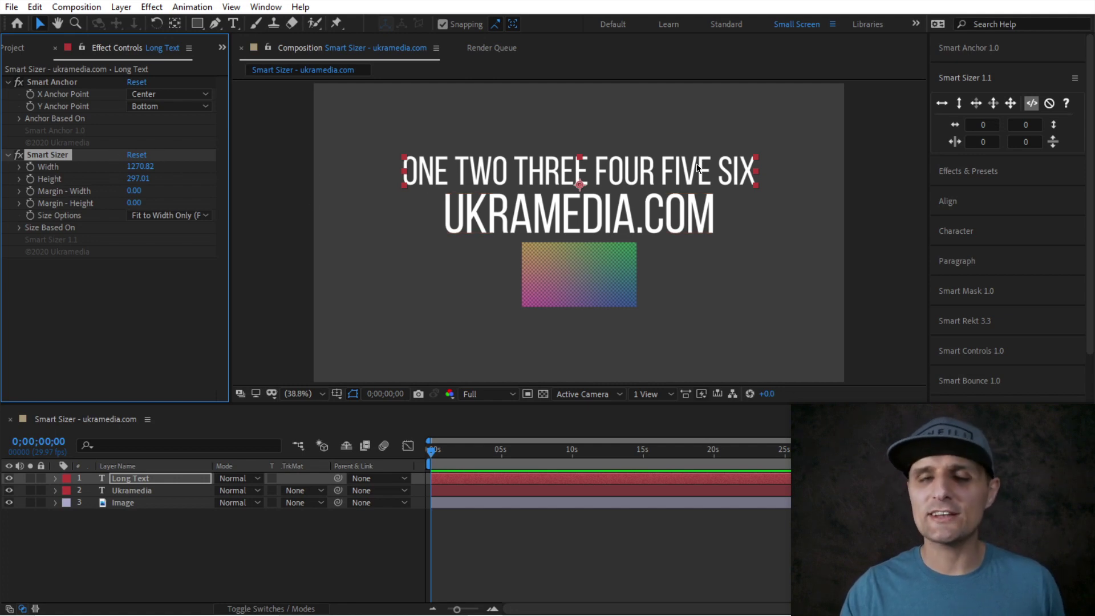
- Select the Long Text, Ukramedia and Image layers and remove Smart Sizer from them
click(996, 124)
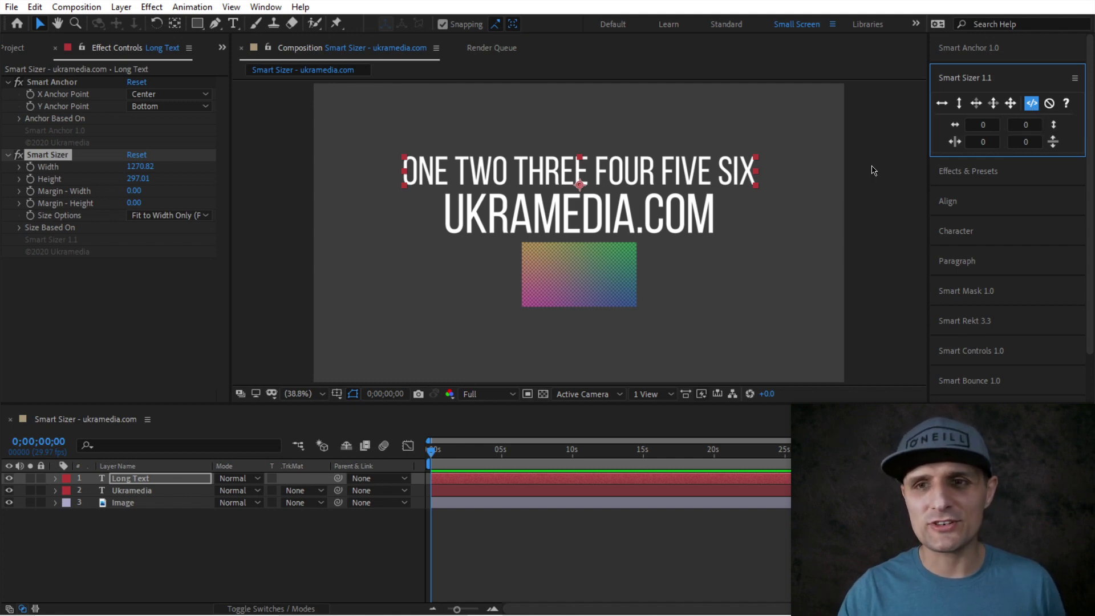
ctrl+click(154, 489)
ctrl+click(151, 502)
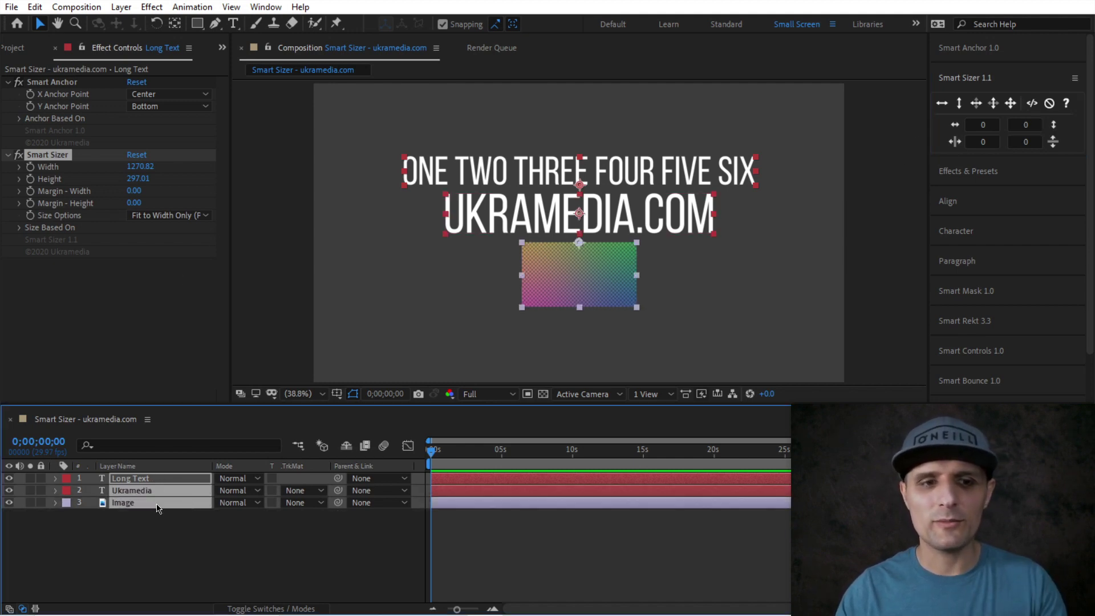
click(1049, 103)
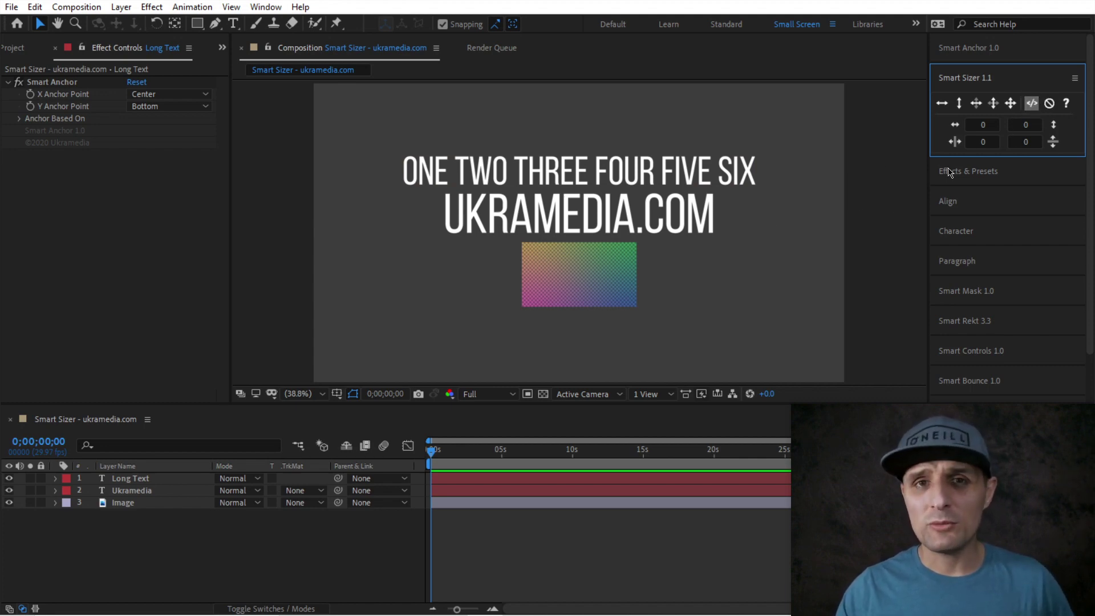
- Select the gradient Image layer, reveal its Scale property and adjust the scale
click(576, 292)
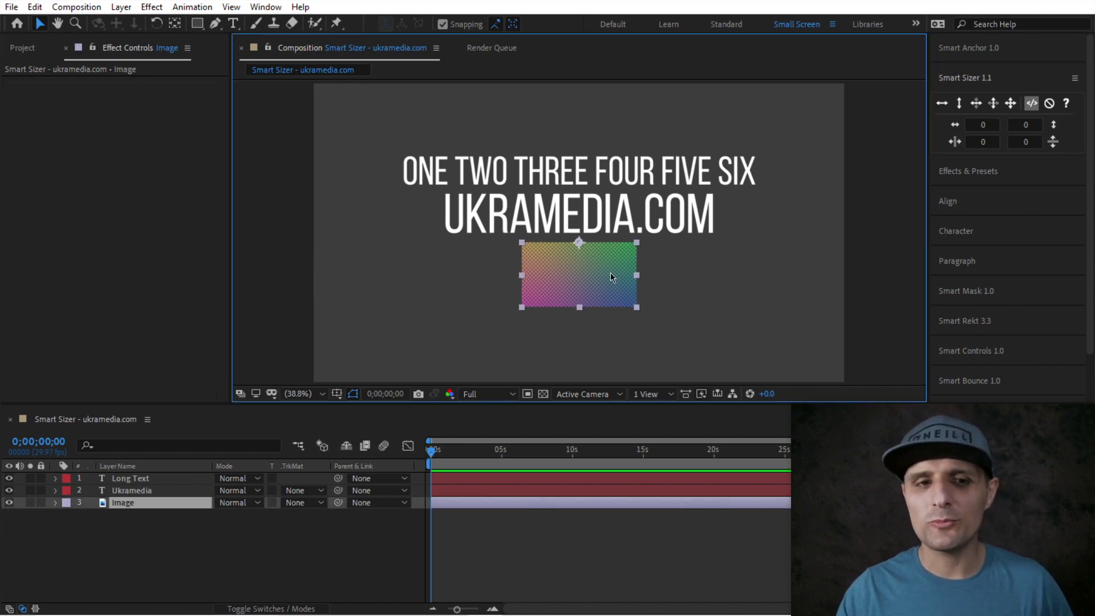
click(152, 506)
key(s)
mouse_move(234, 515)
mouse_down()
mouse_move(266, 519)
mouse_move(228, 519)
mouse_move(251, 519)
mouse_up()
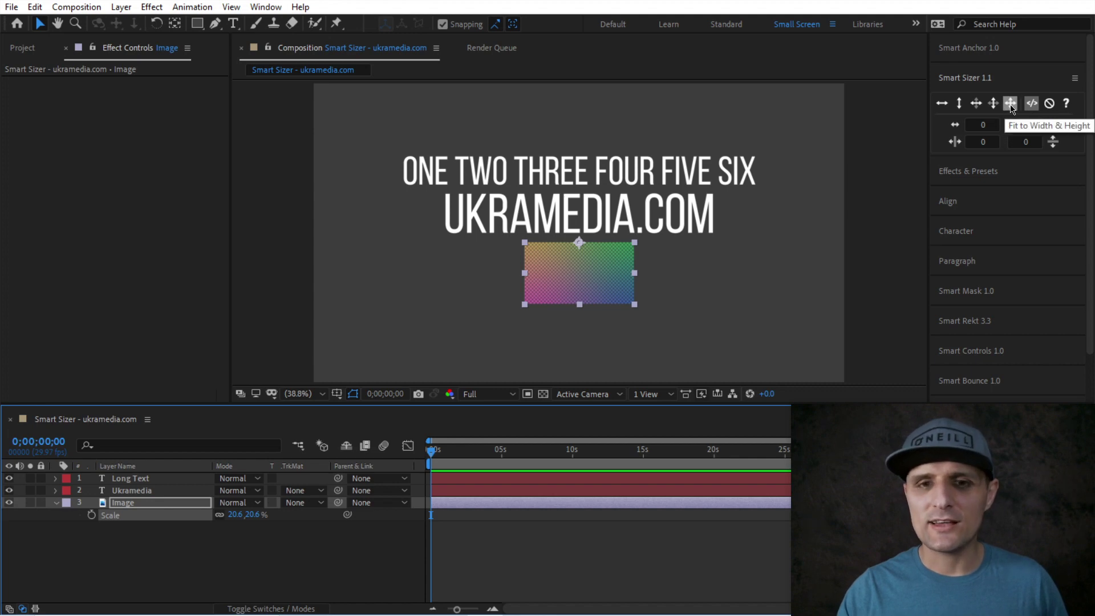
- Apply Smart Sizer Fit to Width & Height to the image and enlarge it to 715.50 by 387.47 px
click(1010, 104)
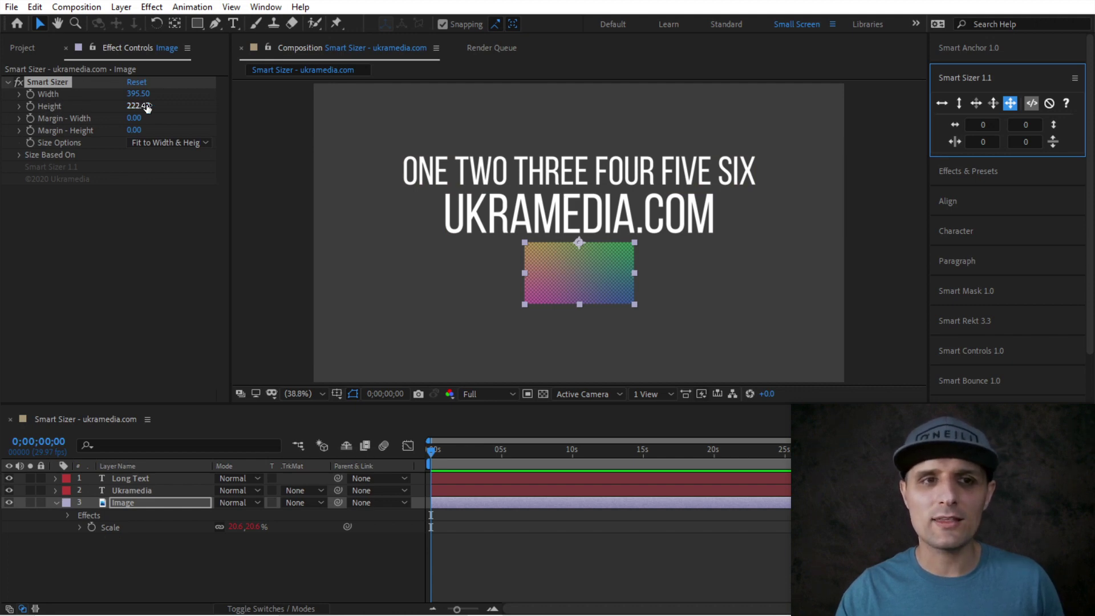
drag(138, 94, 256, 97)
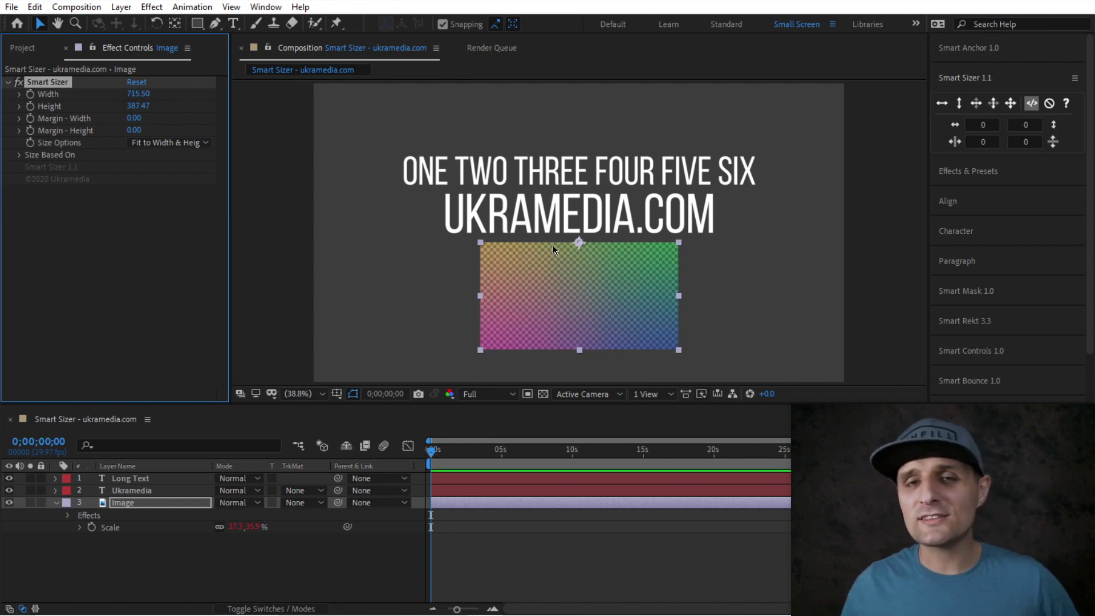
click(966, 291)
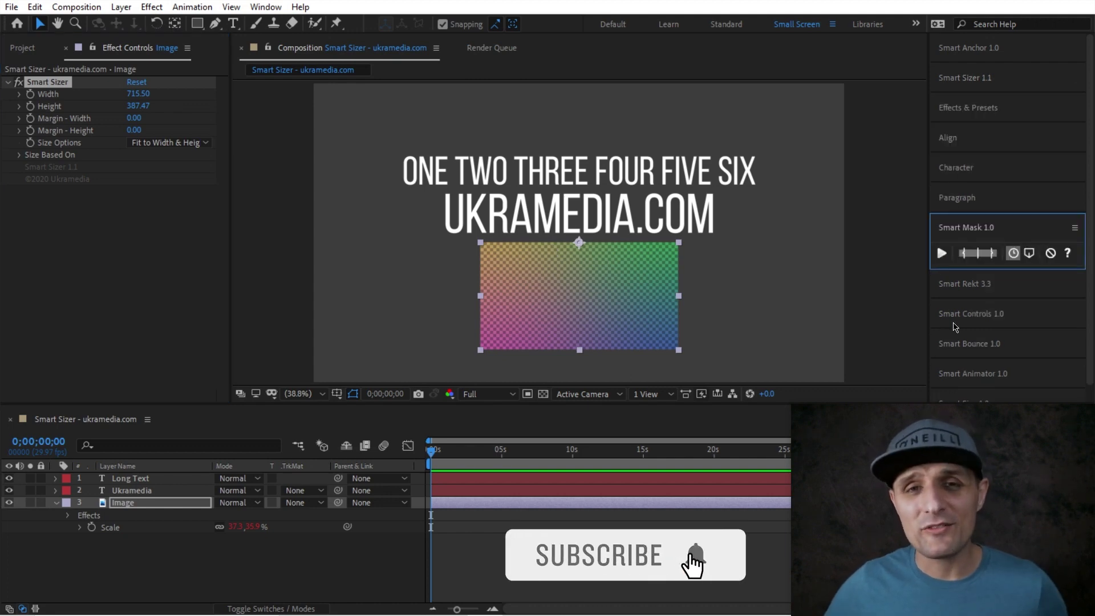